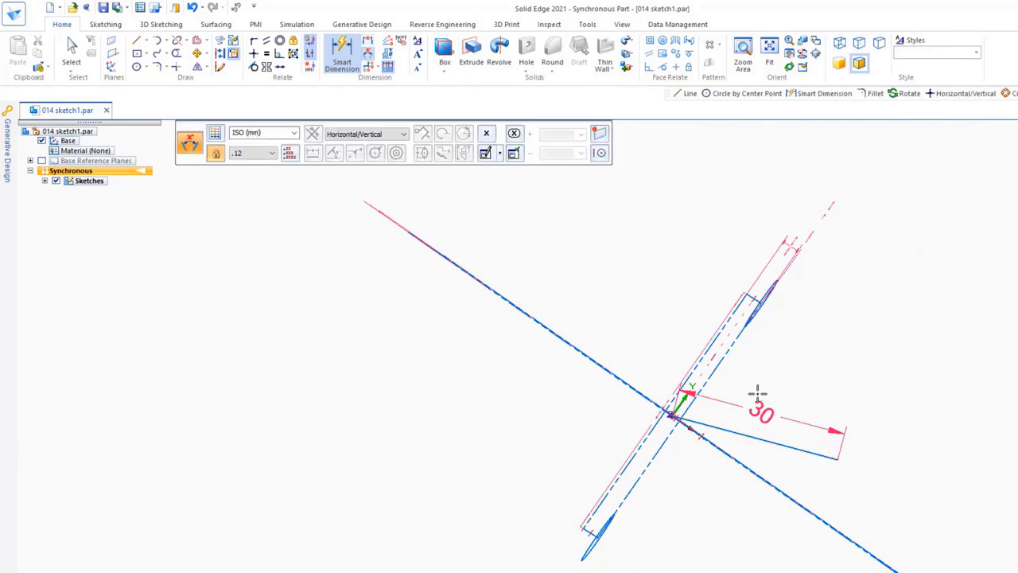
# Dimension the angle between the 30 mm line and the long horizontal line, and draw a circle about 8.5 mm in diameter at the 30 mm line's outer end
pyautogui.click(774, 484)
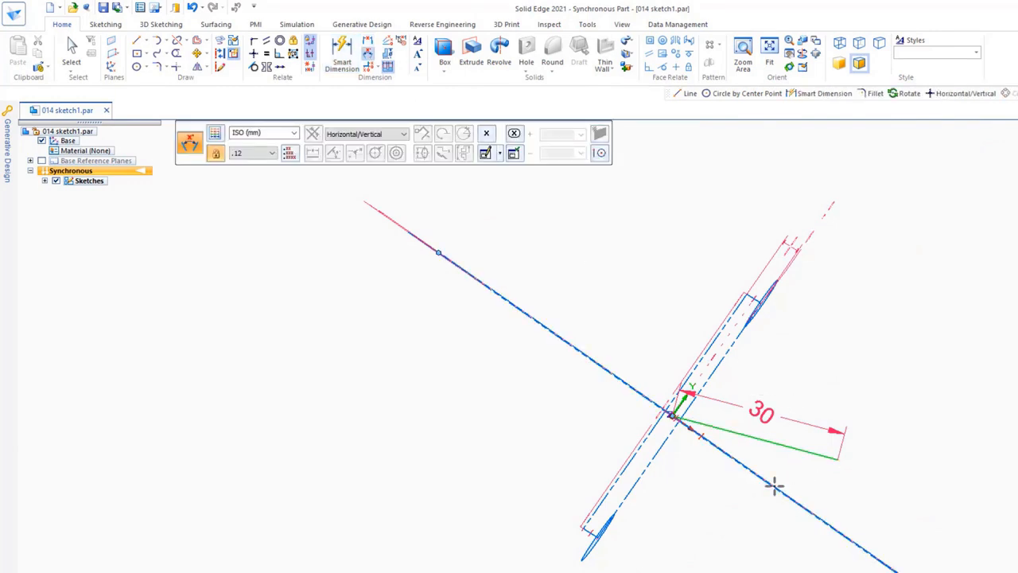
pyautogui.click(871, 498)
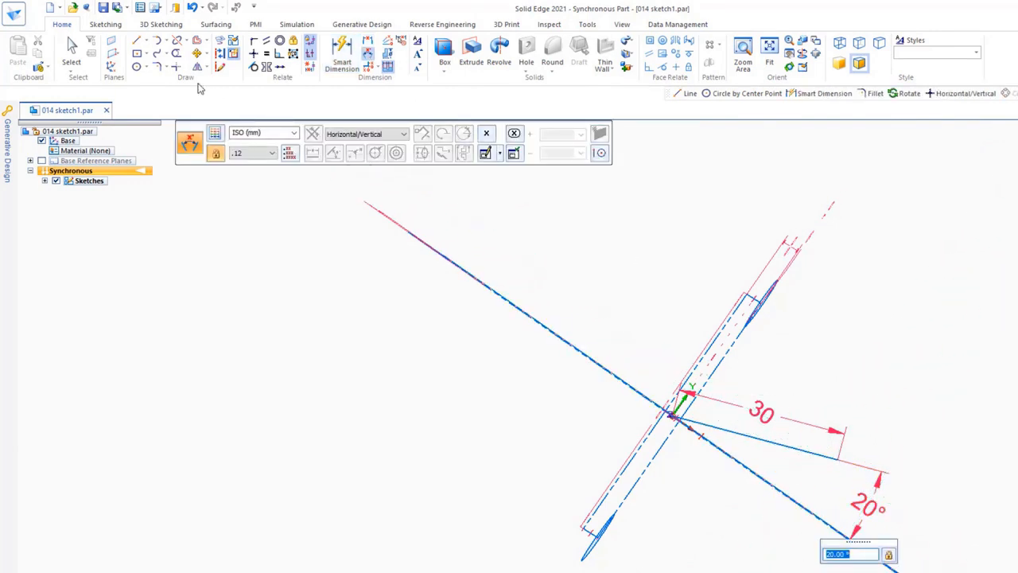
pyautogui.click(137, 69)
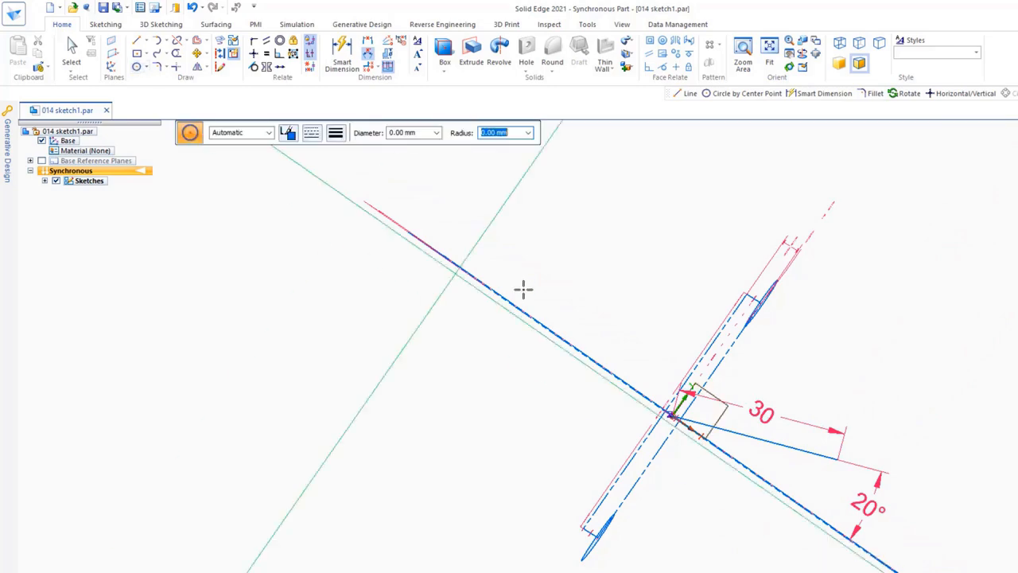
pyautogui.click(838, 460)
pyautogui.click(855, 442)
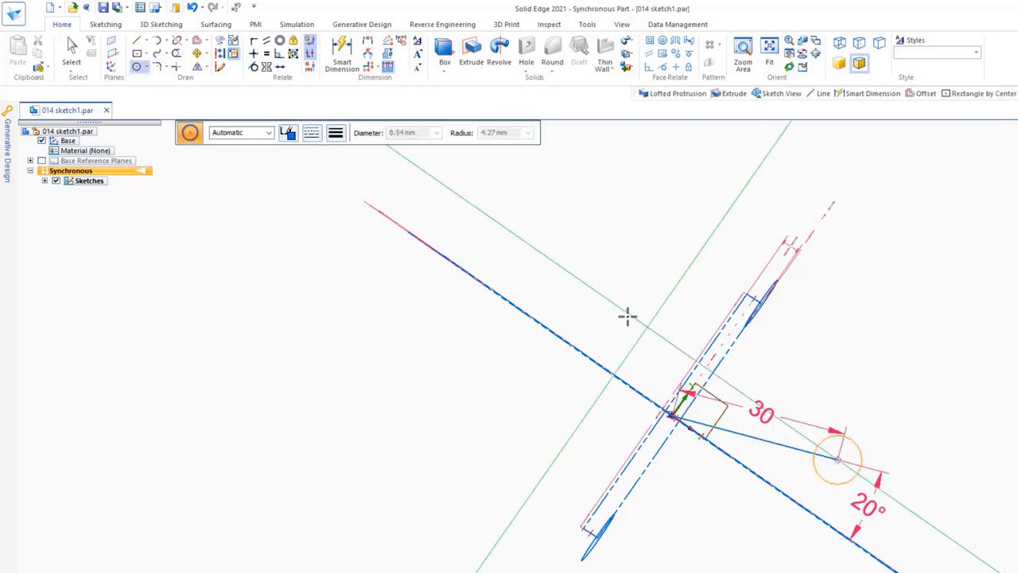
# Create a closed lofted protrusion through the four 10 mm circles on the two upright rectangles
pyautogui.moveTo(513, 333); pyautogui.dragTo(609, 218, button='middle')
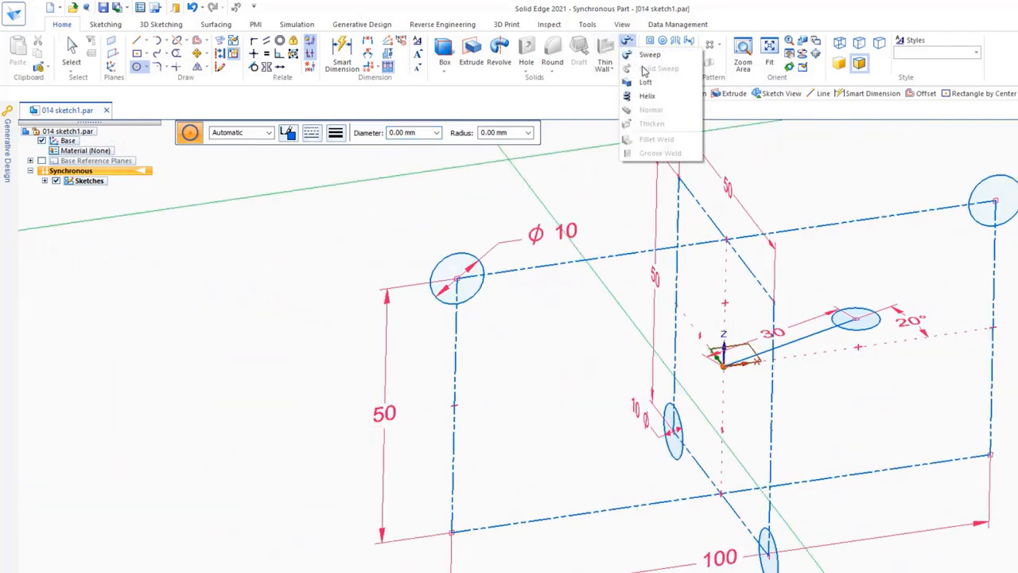
pyautogui.click(655, 95)
pyautogui.click(480, 258)
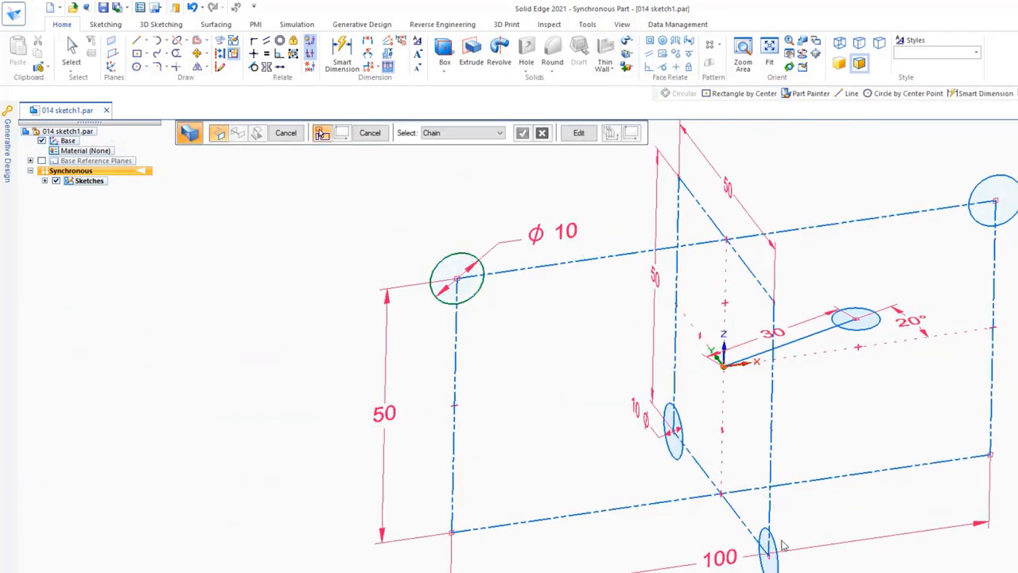
pyautogui.click(775, 550)
pyautogui.click(979, 226)
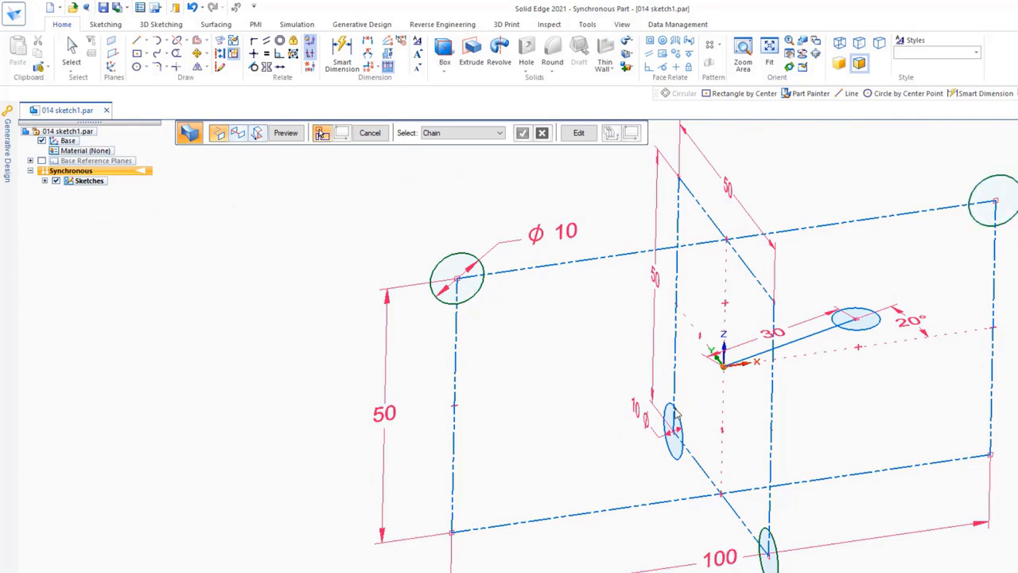
pyautogui.click(676, 418)
pyautogui.click(257, 134)
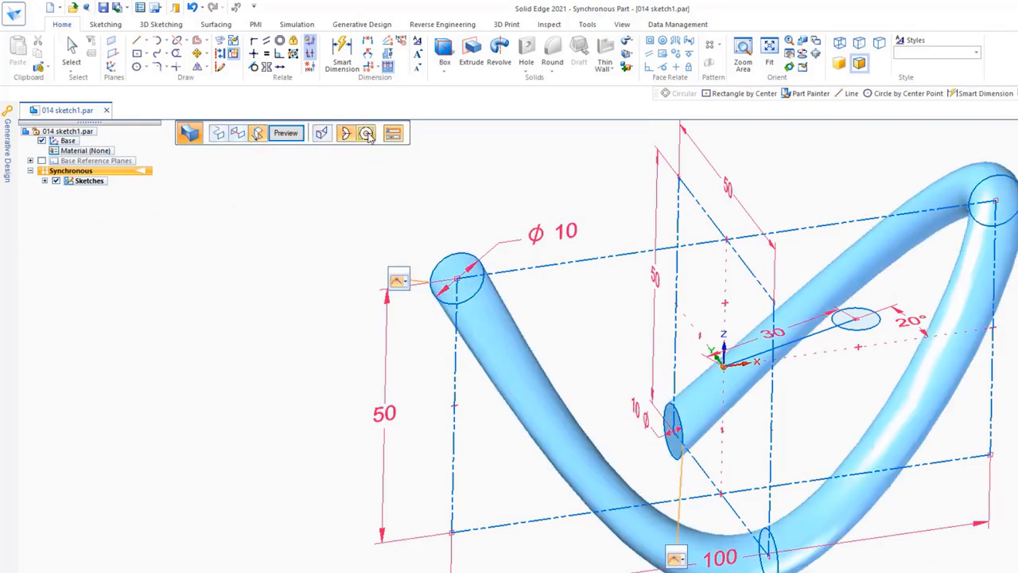
pyautogui.click(286, 133)
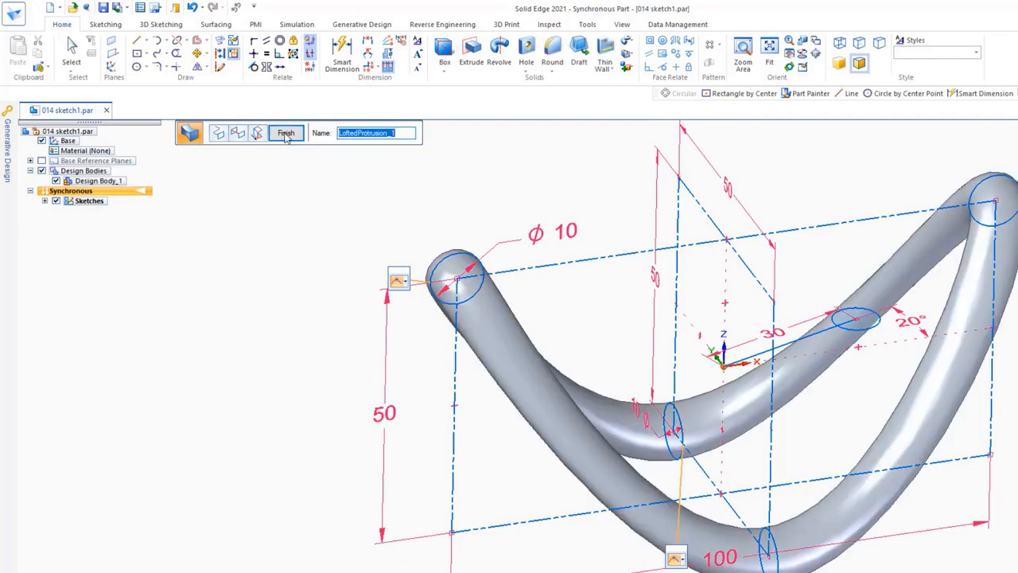
pyautogui.click(287, 134)
# Try a circular pattern of the lofted ring with a count of 3 about the small circle's axis
pyautogui.click(107, 211)
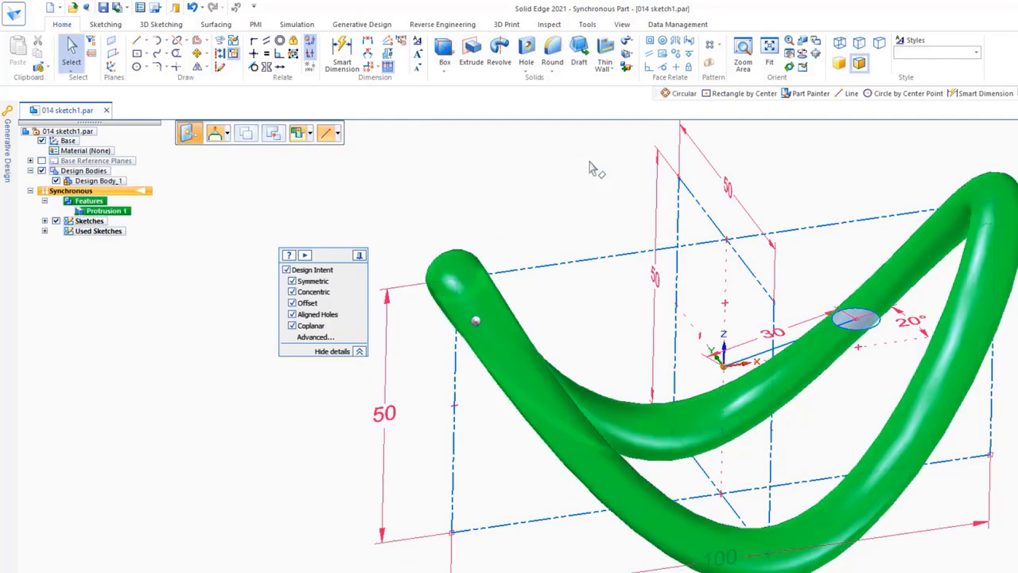
pyautogui.click(716, 48)
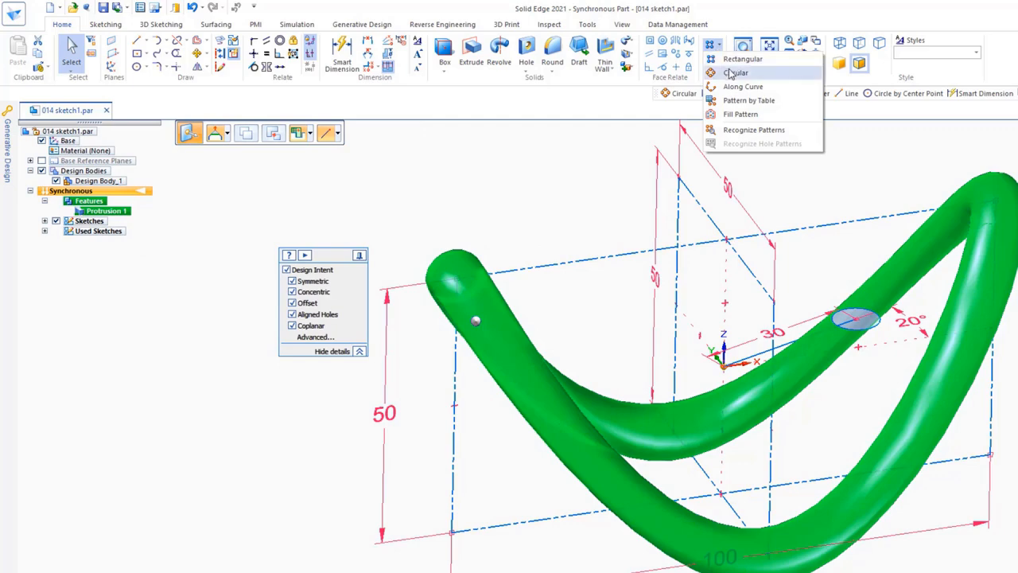
pyautogui.click(756, 74)
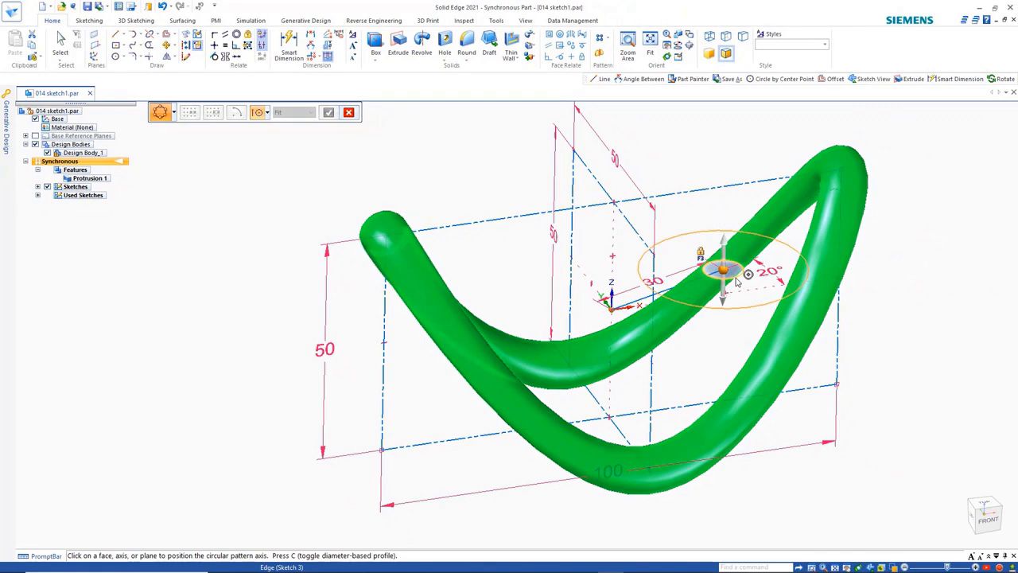
pyautogui.click(737, 281)
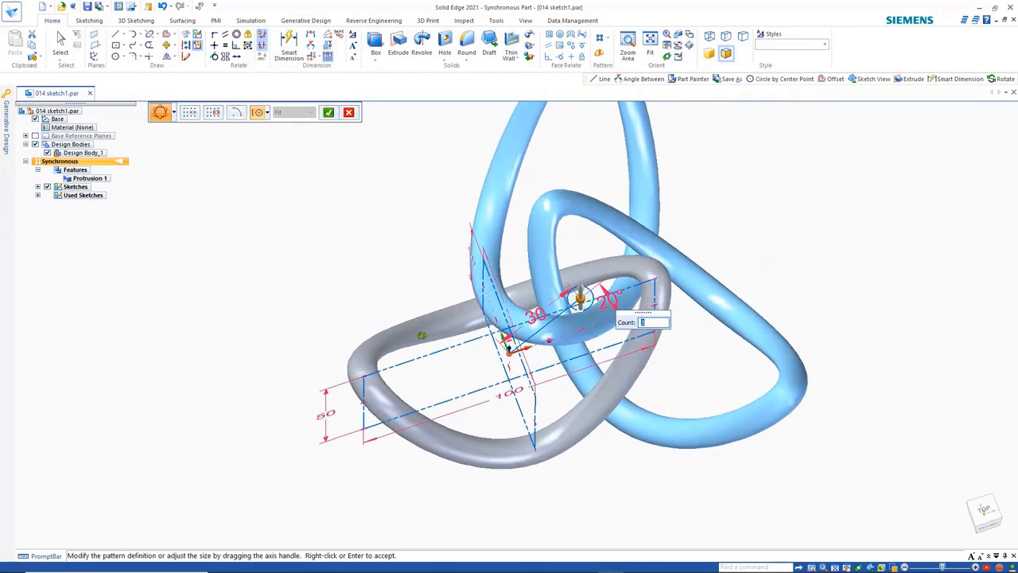
pyautogui.moveTo(421, 336); pyautogui.dragTo(421, 369, button='middle')
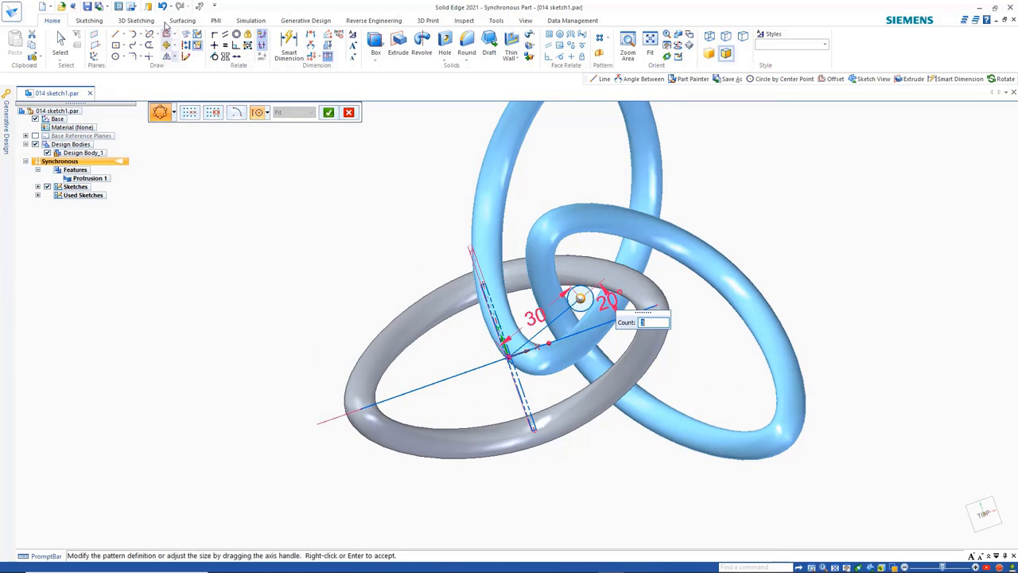
pyautogui.click(162, 7)
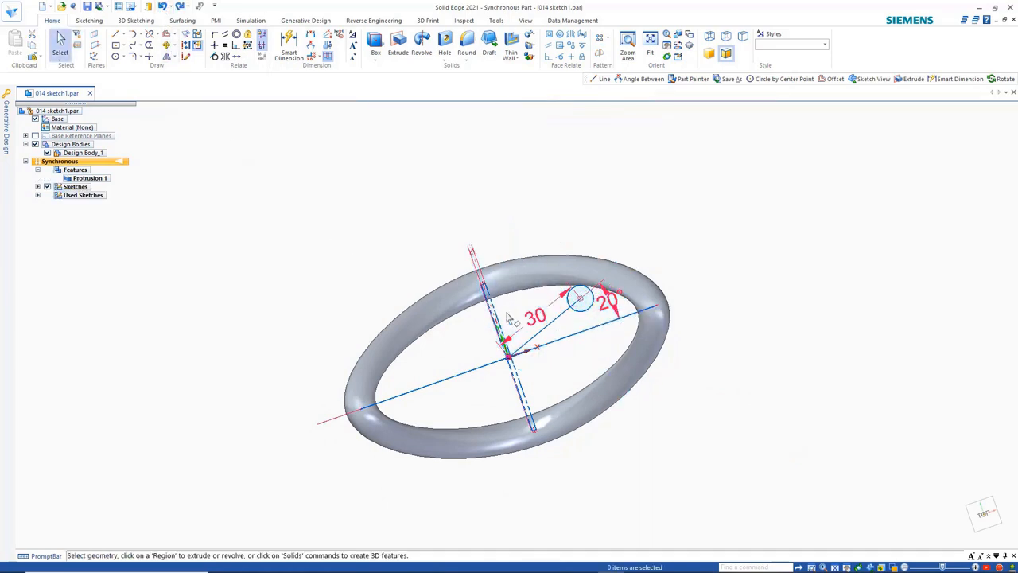
# Set the angle of the 30 mm line that locates the small circle to 35°
pyautogui.click(607, 302)
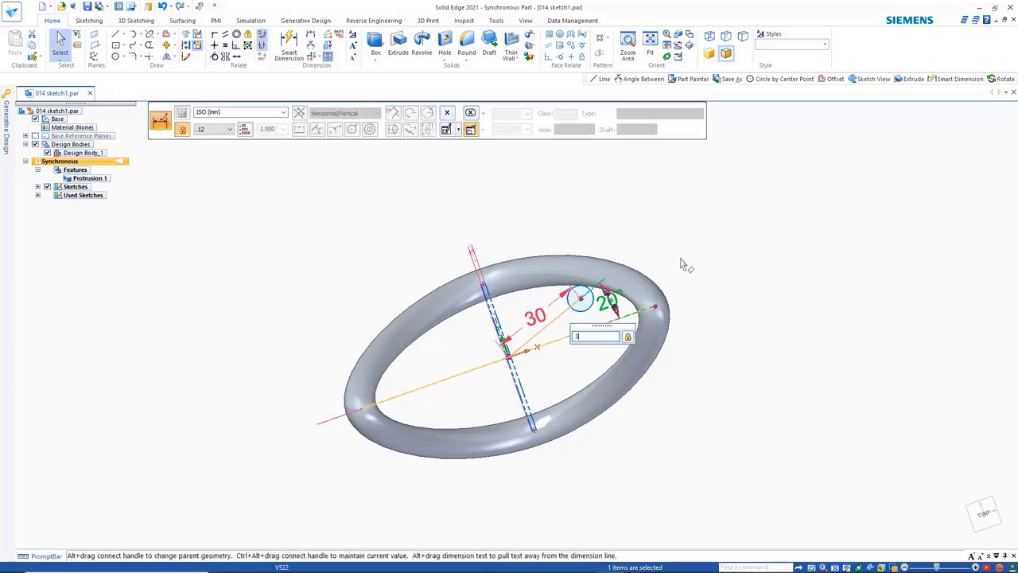
pyautogui.write('35')
pyautogui.press('Return')
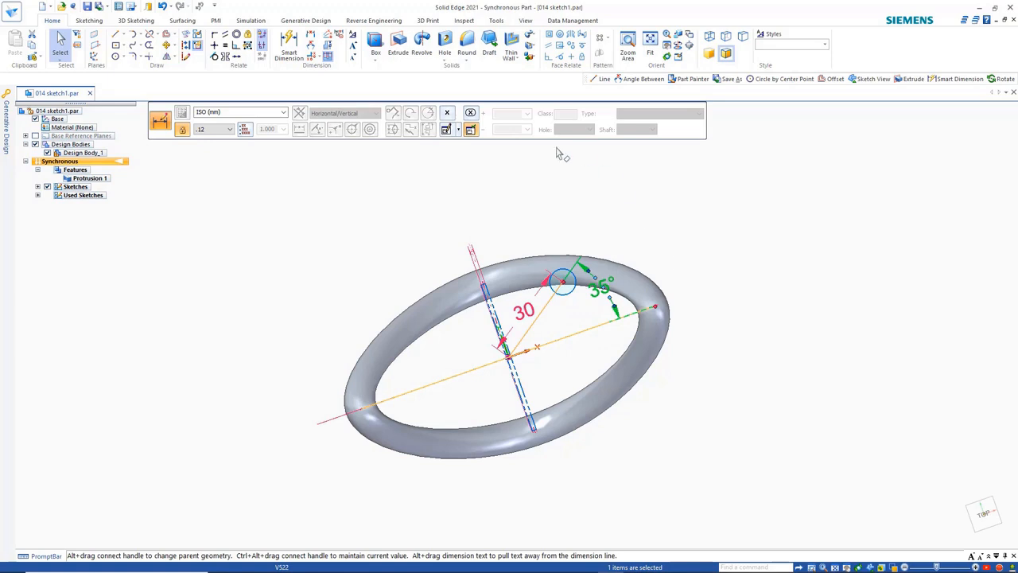
# Try a three-occurrence circular pattern of the lofted ring about the small circle on the 35° line, and undo it
pyautogui.click(113, 182)
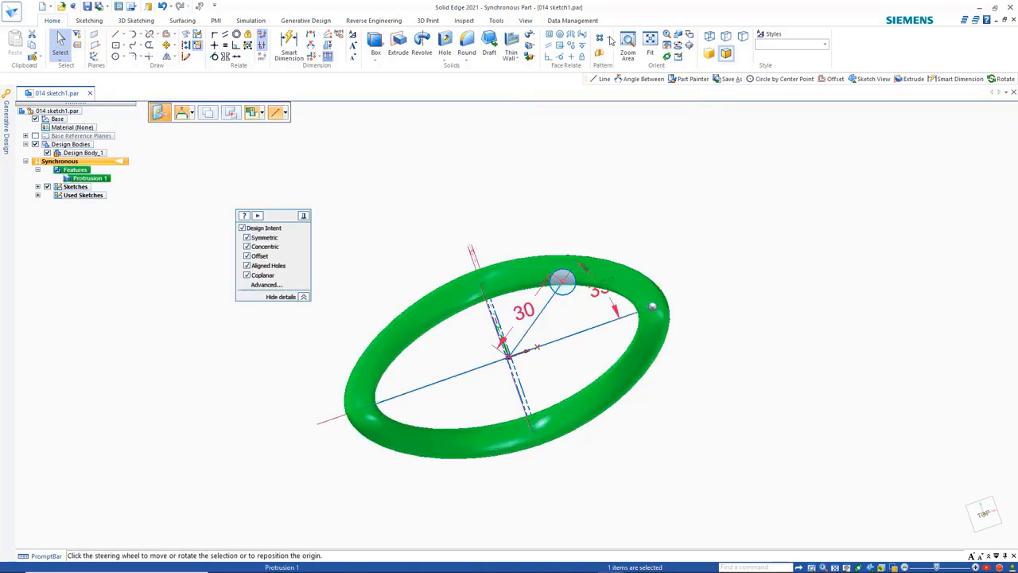
pyautogui.click(612, 42)
pyautogui.click(621, 62)
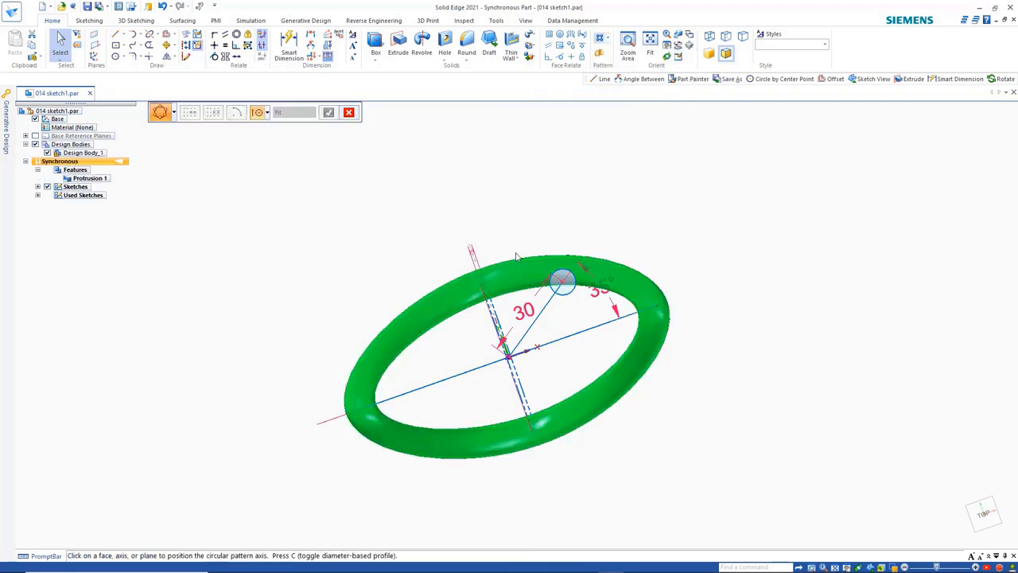
pyautogui.click(563, 280)
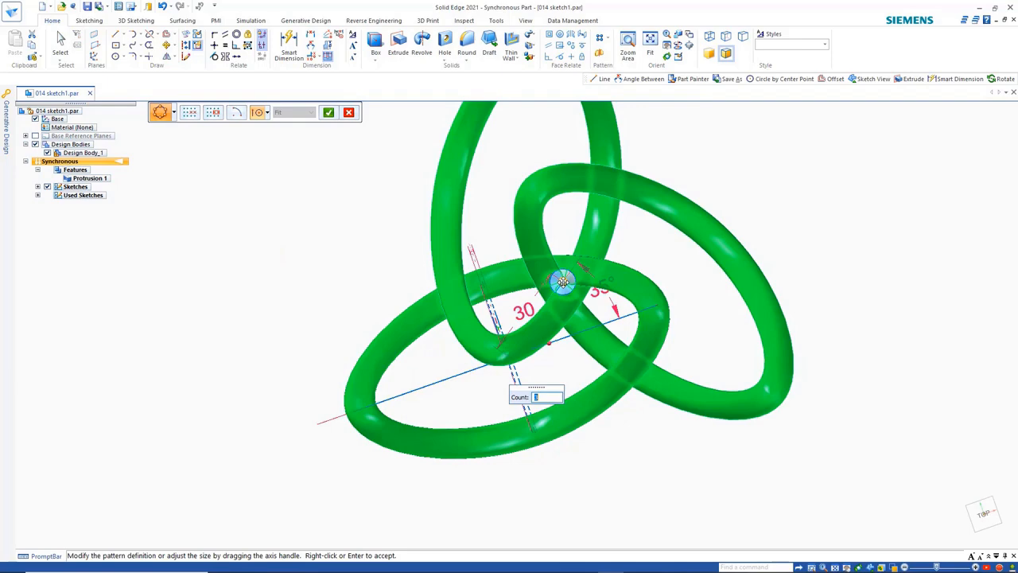
pyautogui.moveTo(400, 342); pyautogui.dragTo(396, 287, button='middle')
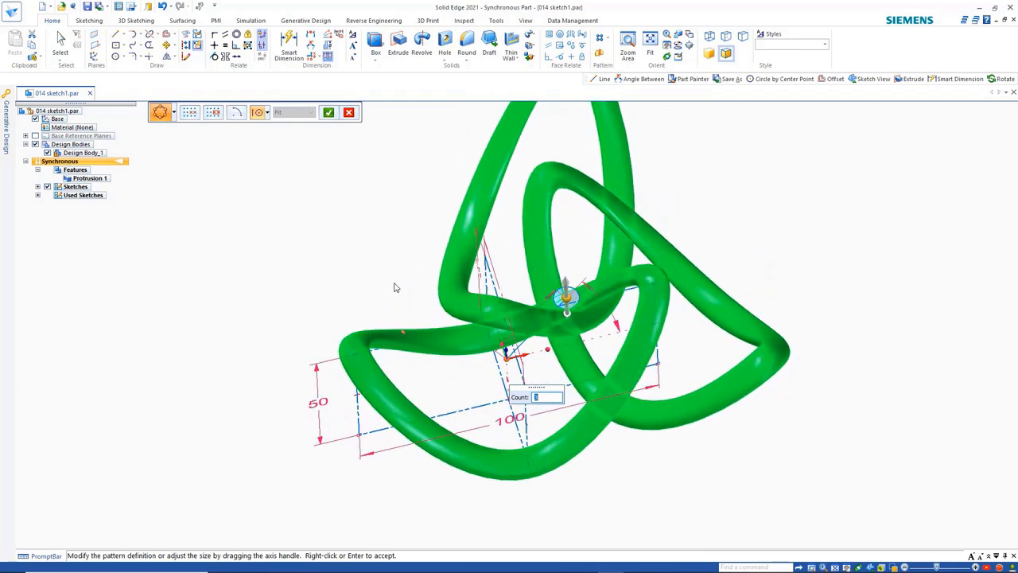
pyautogui.rightClick(380, 252)
pyautogui.press('Escape')
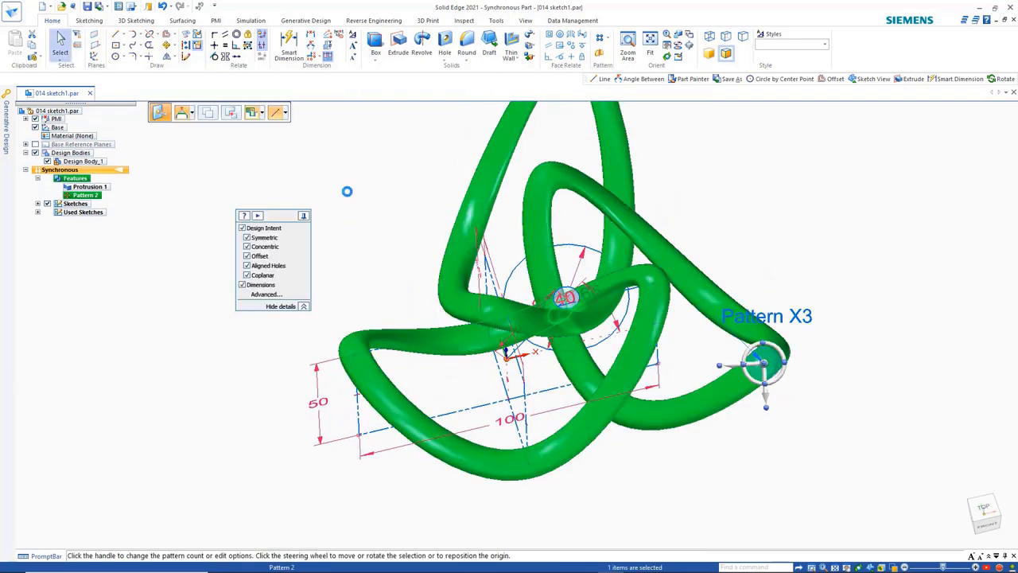
pyautogui.moveTo(357, 226)
pyautogui.mouseDown(button='middle')
pyautogui.moveTo(355, 130)
pyautogui.moveTo(389, 193)
pyautogui.moveTo(320, 281)
pyautogui.moveTo(352, 295)
pyautogui.moveTo(348, 303)
pyautogui.moveTo(346, 276)
pyautogui.moveTo(349, 312)
pyautogui.mouseUp(button='middle')
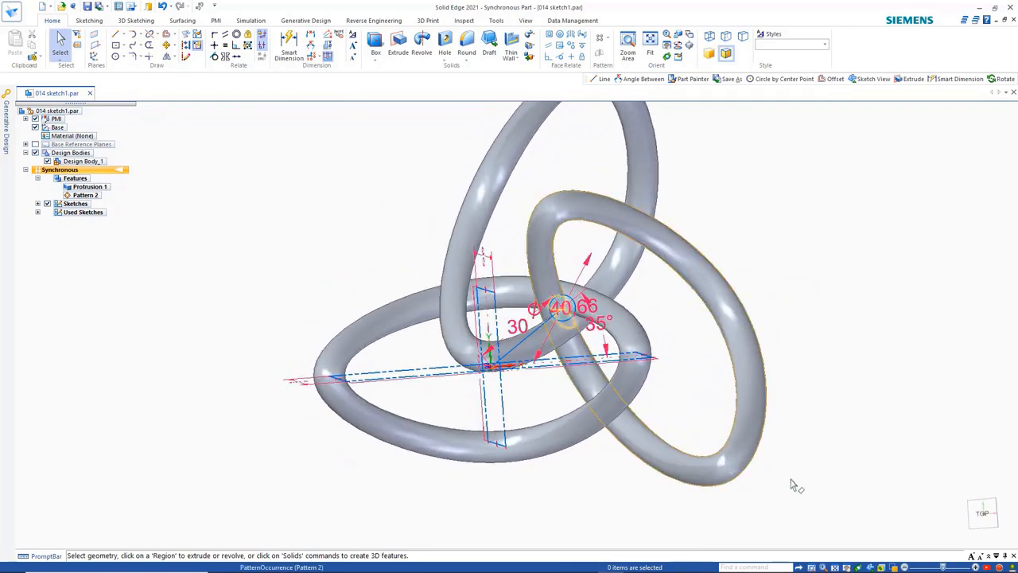
pyautogui.click(986, 514)
pyautogui.click(163, 6)
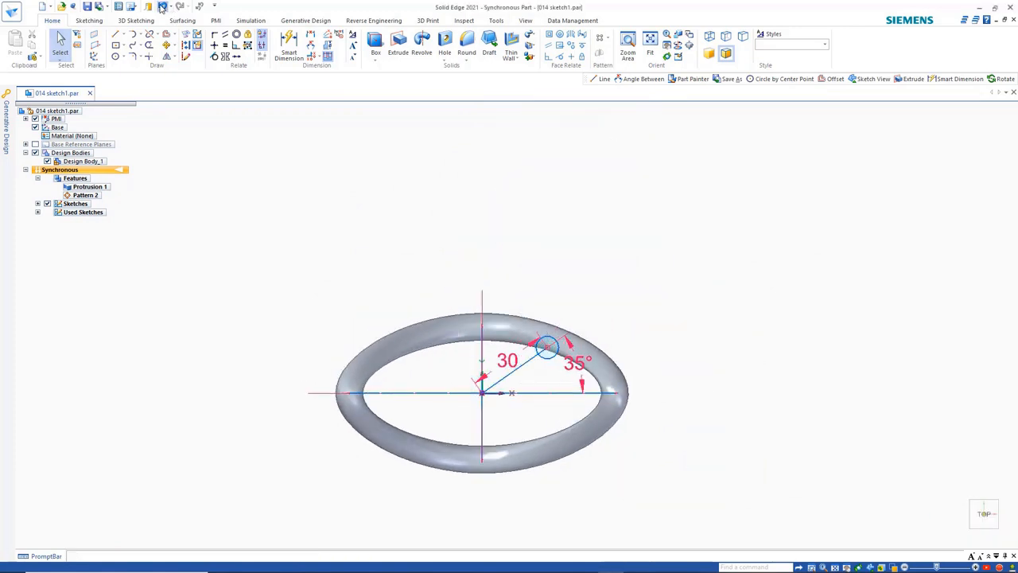
# Set the length of the 35° line to 45 mm and pattern the lofted ring circularly about its end circle with a count of 3
pyautogui.click(506, 365)
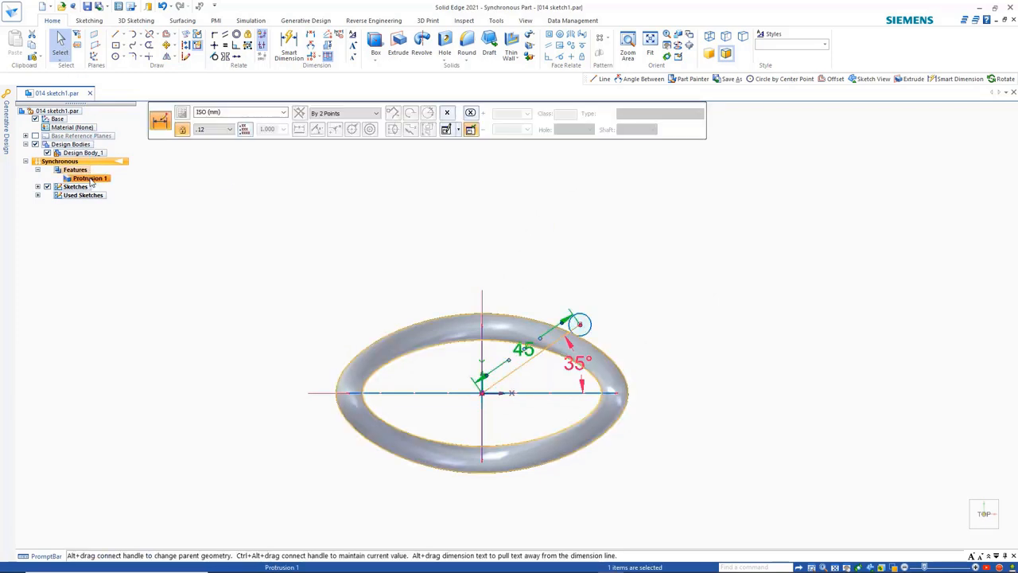
pyautogui.click(92, 181)
pyautogui.click(609, 38)
pyautogui.click(619, 63)
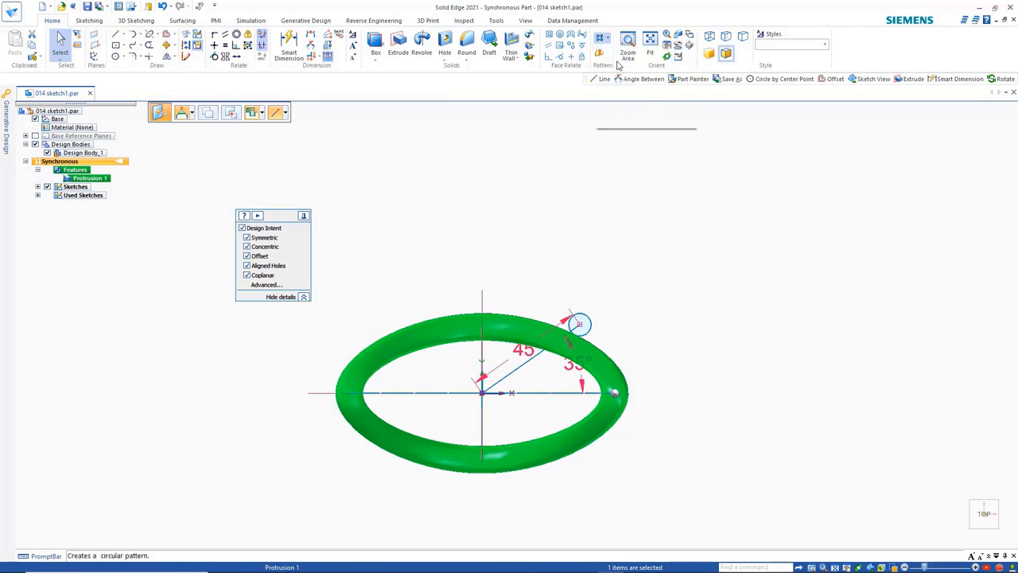
pyautogui.click(585, 321)
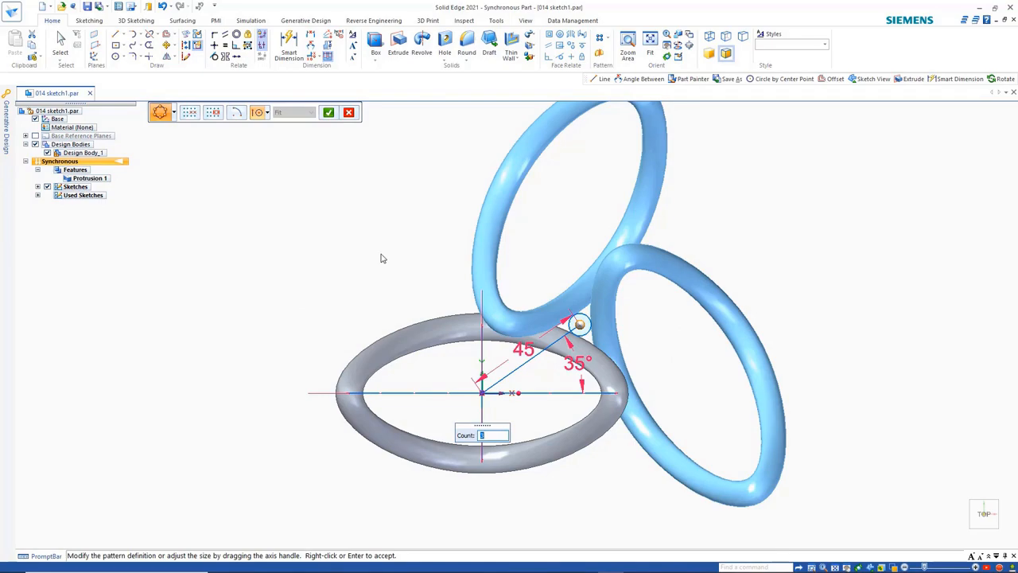
pyautogui.moveTo(380, 258); pyautogui.dragTo(395, 279, button='middle')
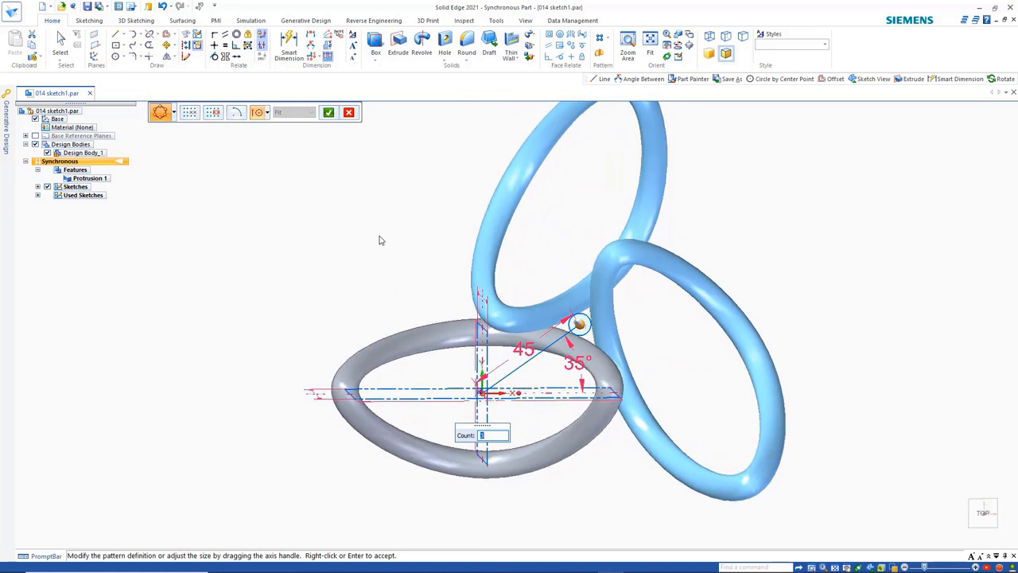
pyautogui.click(328, 112)
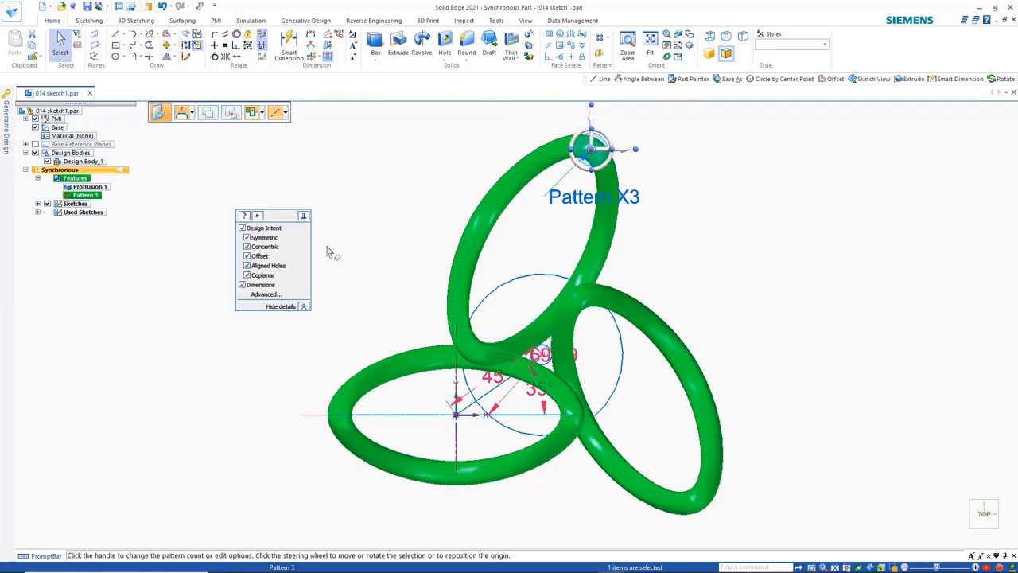
# Set the circular pattern's count to 6
pyautogui.click(585, 198)
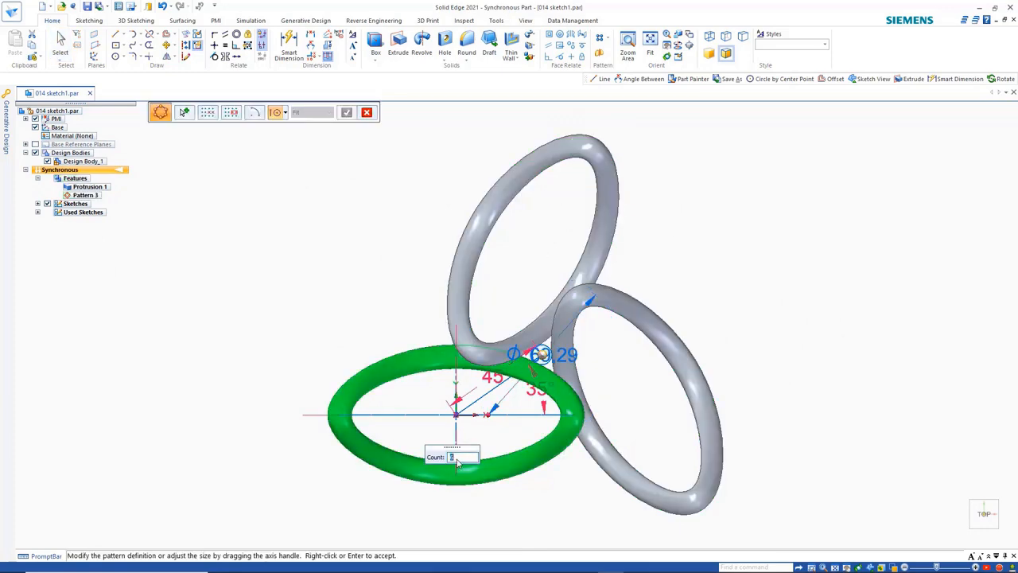
pyautogui.write('6')
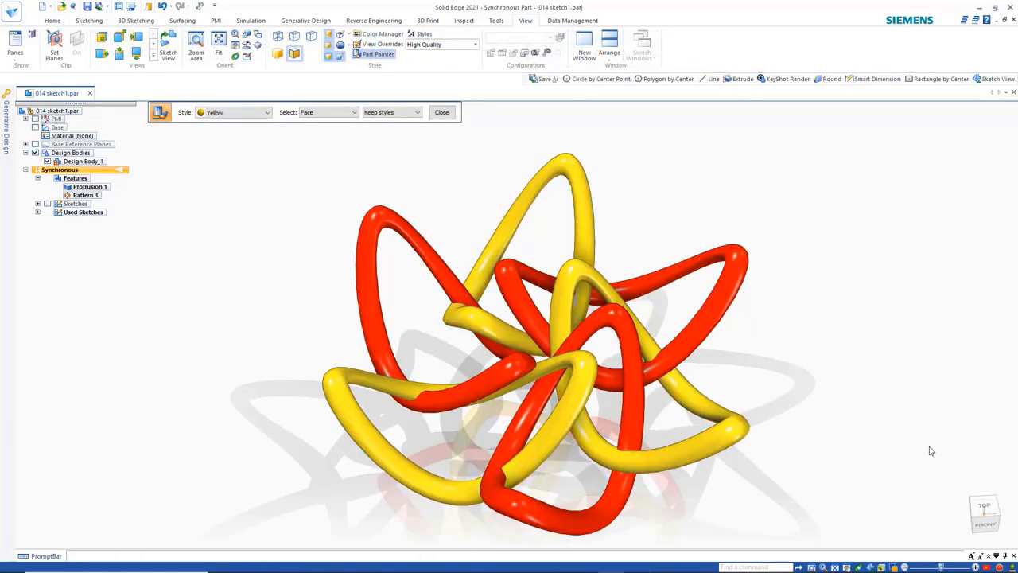
# Delete the circular pattern of the lofted ring and show the sketches
pyautogui.click(985, 506)
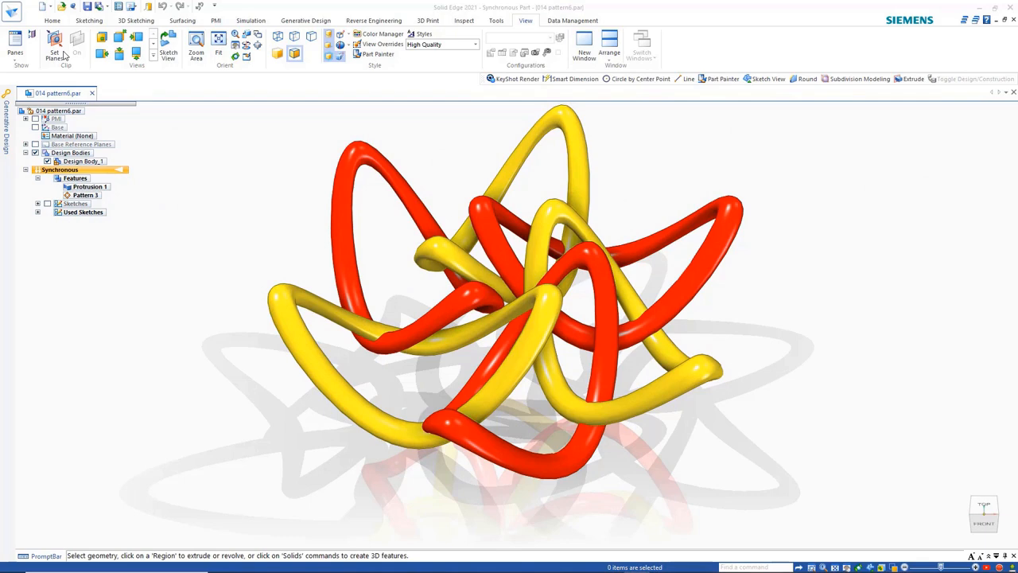
pyautogui.click(53, 21)
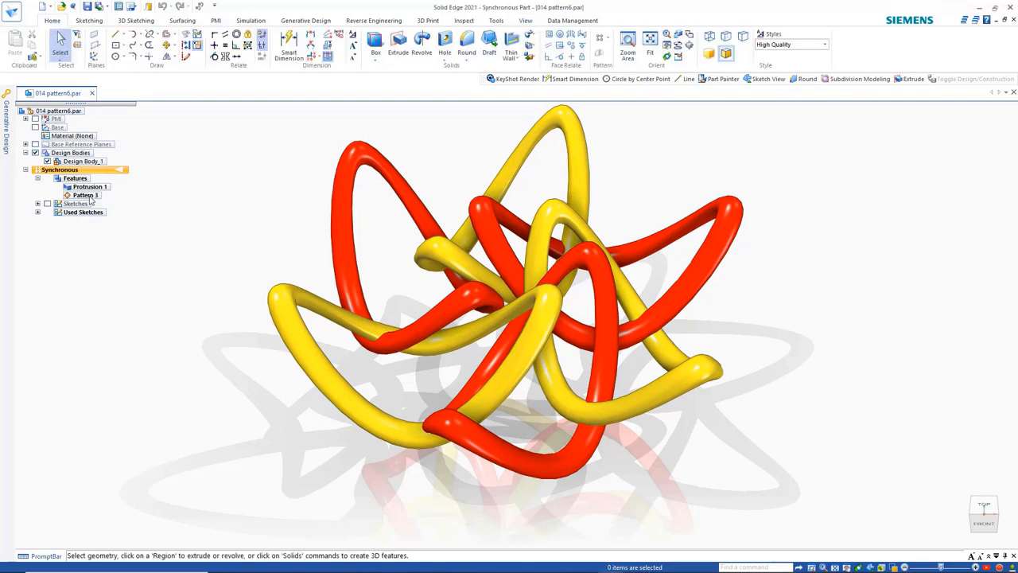
pyautogui.click(86, 195)
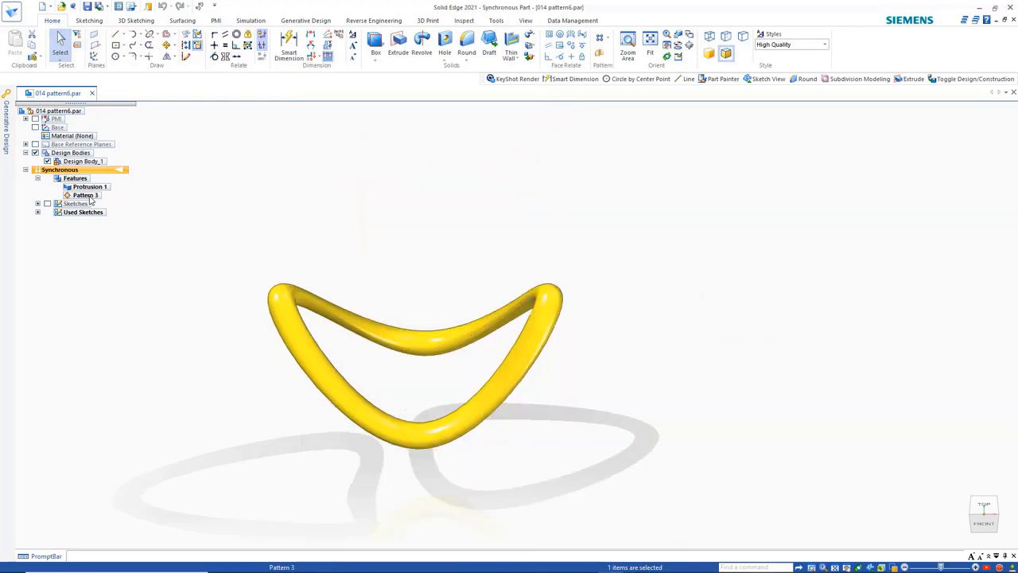
pyautogui.press('Delete')
pyautogui.click(47, 187)
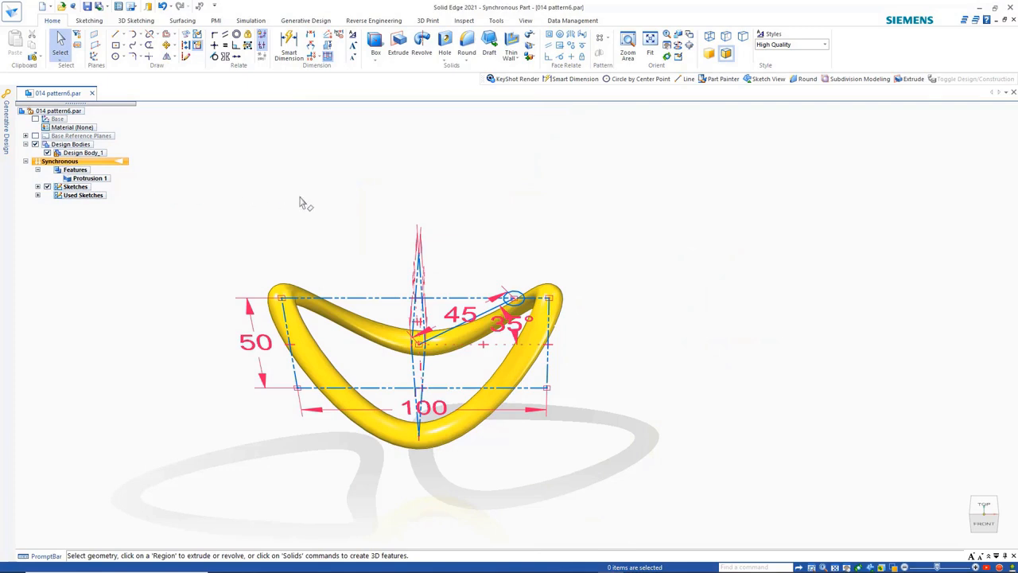
# Show the base coordinate system together with the ring and its sketches
pyautogui.middleClick(475, 421)
pyautogui.middleClick(475, 422)
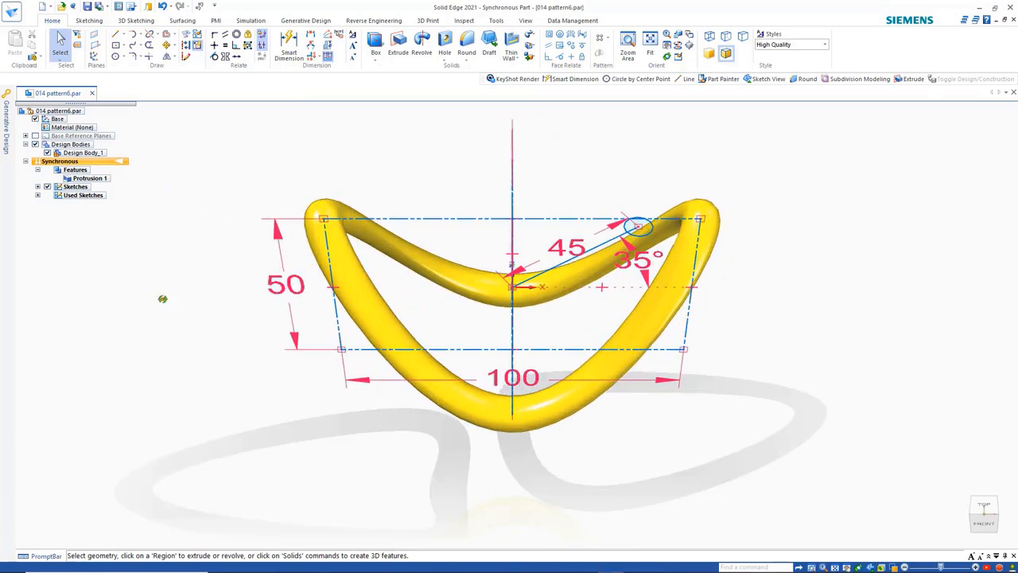
pyautogui.moveTo(163, 299); pyautogui.dragTo(200, 295, button='middle')
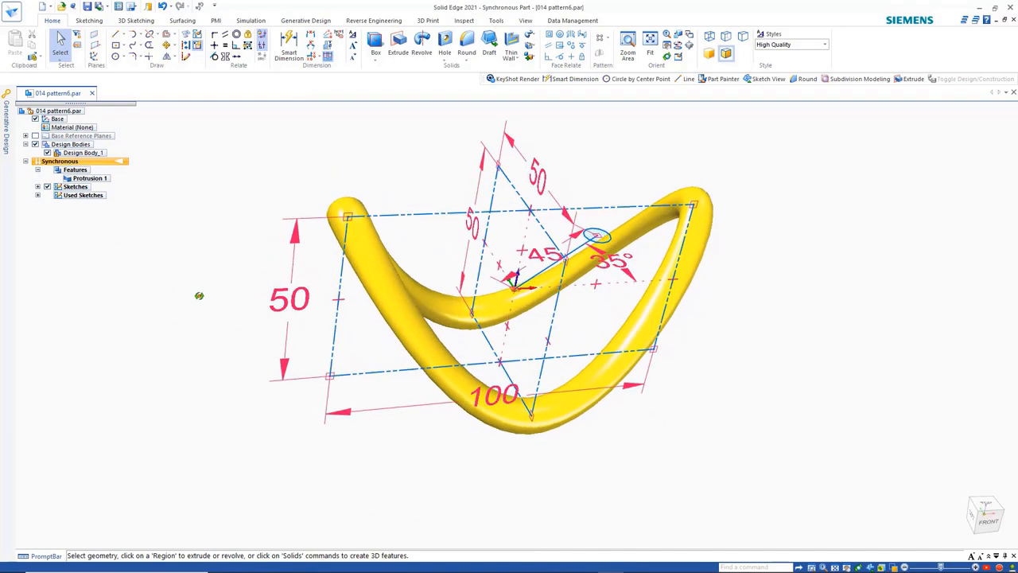
# Start a circular pattern of the lofted ring about the base X axis with a count of 3, and hide the sketches
pyautogui.click(90, 178)
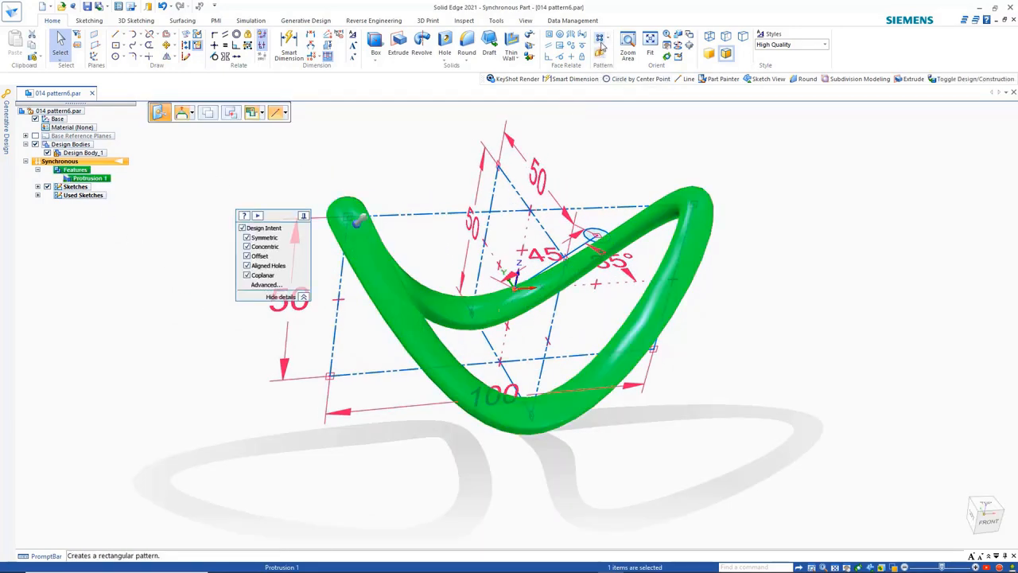
pyautogui.click(608, 39)
pyautogui.click(619, 62)
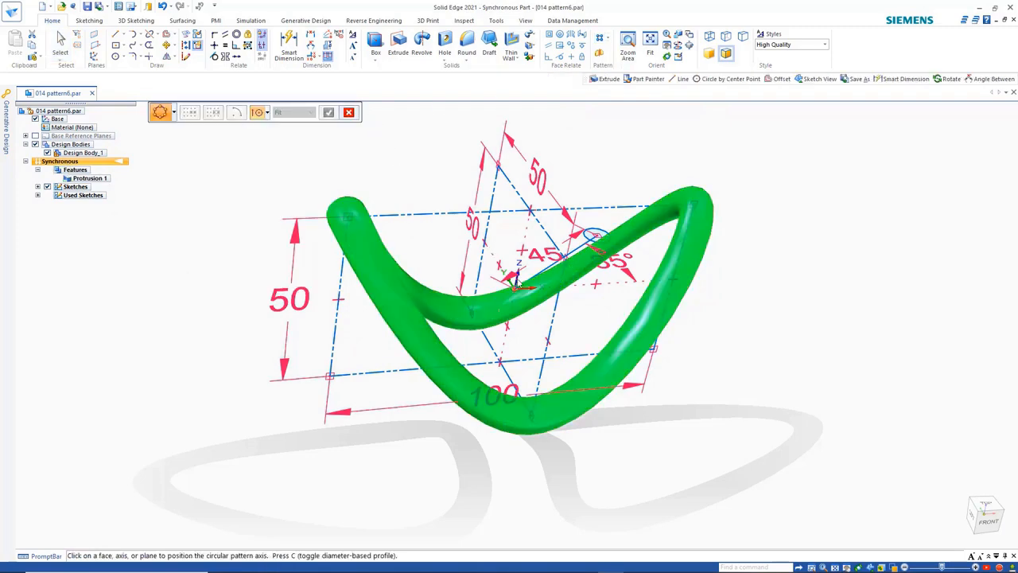
pyautogui.click(535, 292)
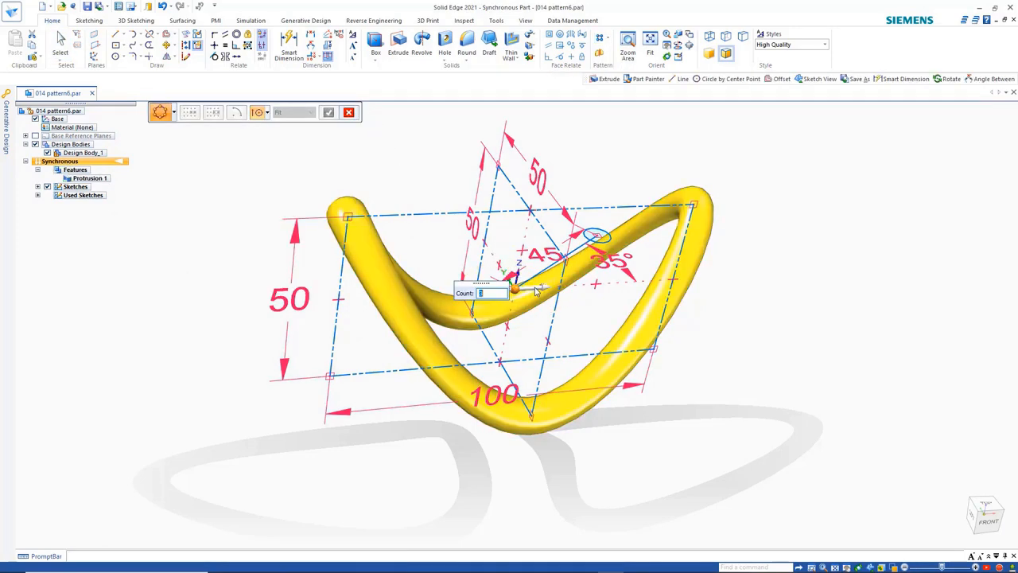
pyautogui.moveTo(460, 220); pyautogui.dragTo(270, 272, button='middle')
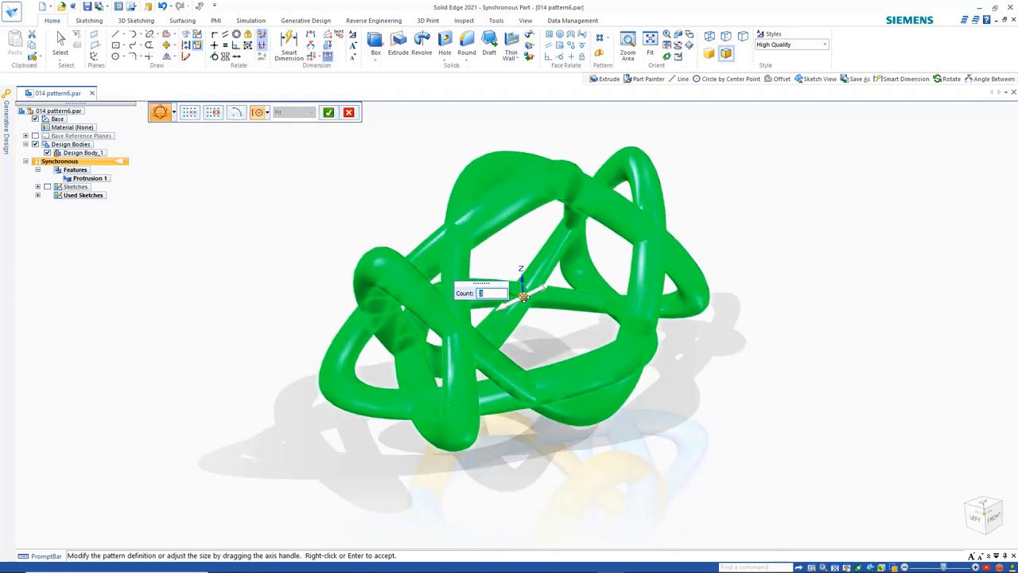
# Try several positions for the circular pattern's X-direction axis below and above the origin to vary how the three rings interlock
pyautogui.click(523, 297)
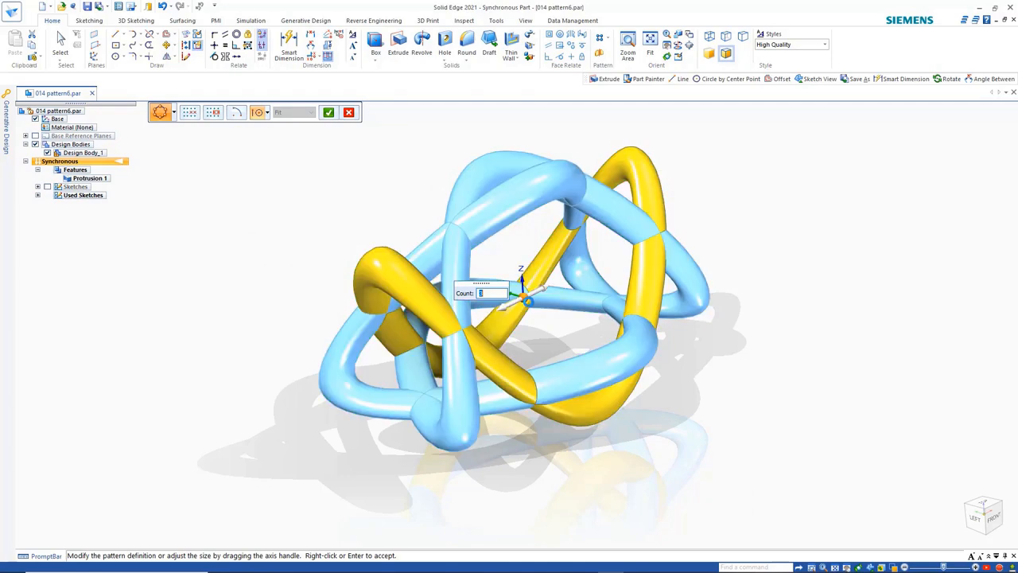
pyautogui.moveTo(523, 296); pyautogui.dragTo(550, 326)
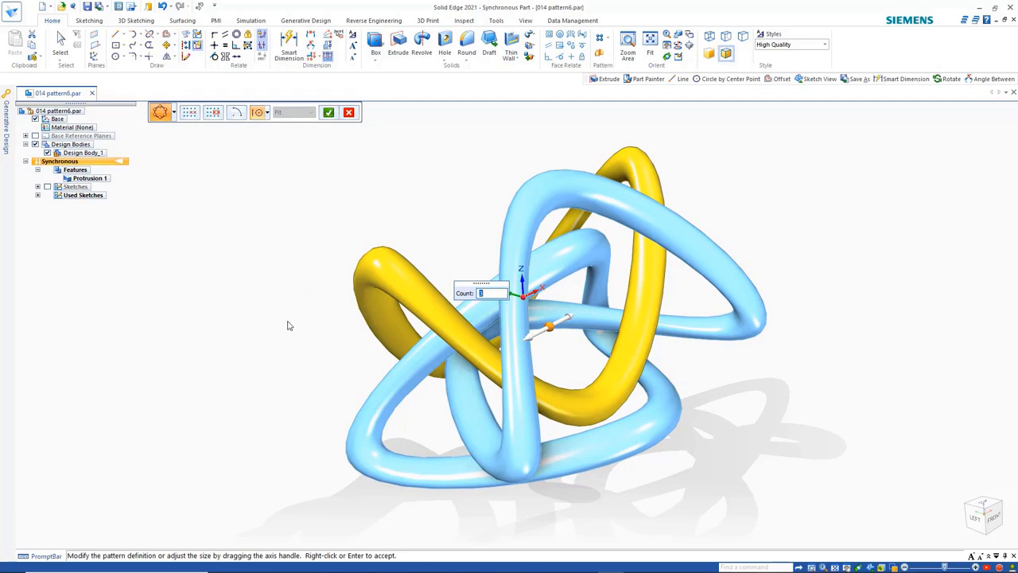
pyautogui.moveTo(291, 373); pyautogui.dragTo(279, 337, button='middle')
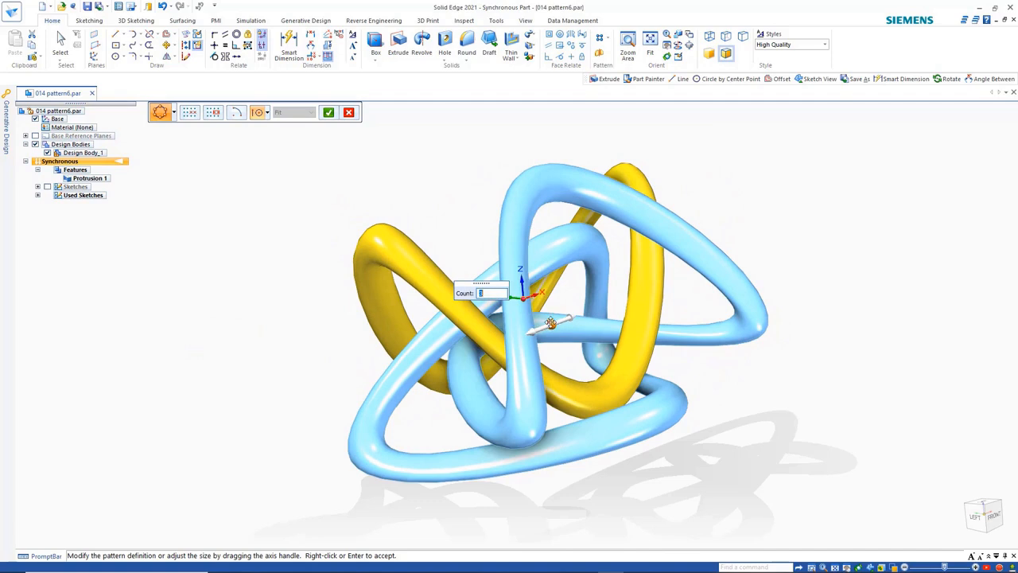
pyautogui.moveTo(542, 312); pyautogui.dragTo(514, 272)
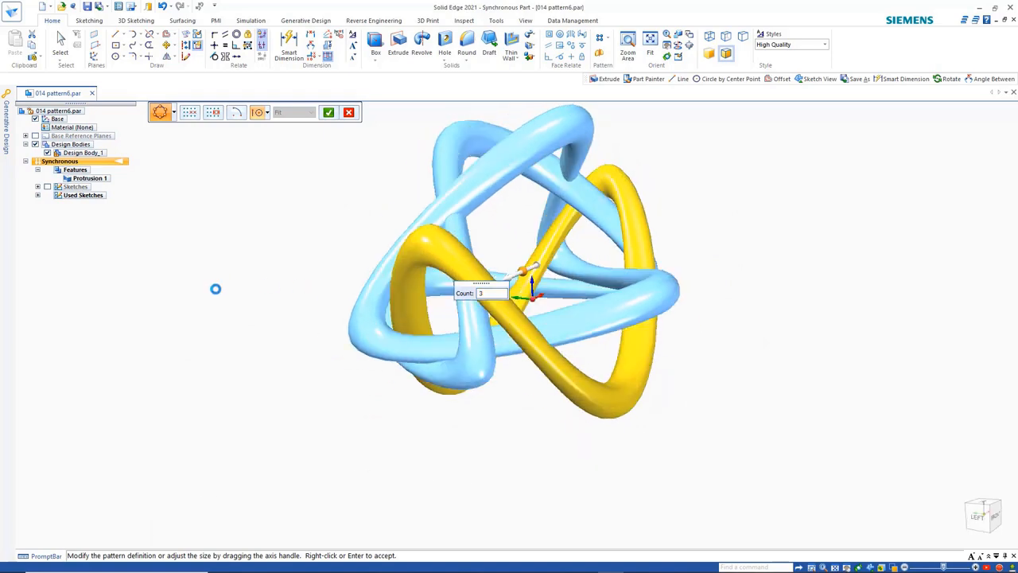
pyautogui.moveTo(216, 289); pyautogui.dragTo(183, 305, button='middle')
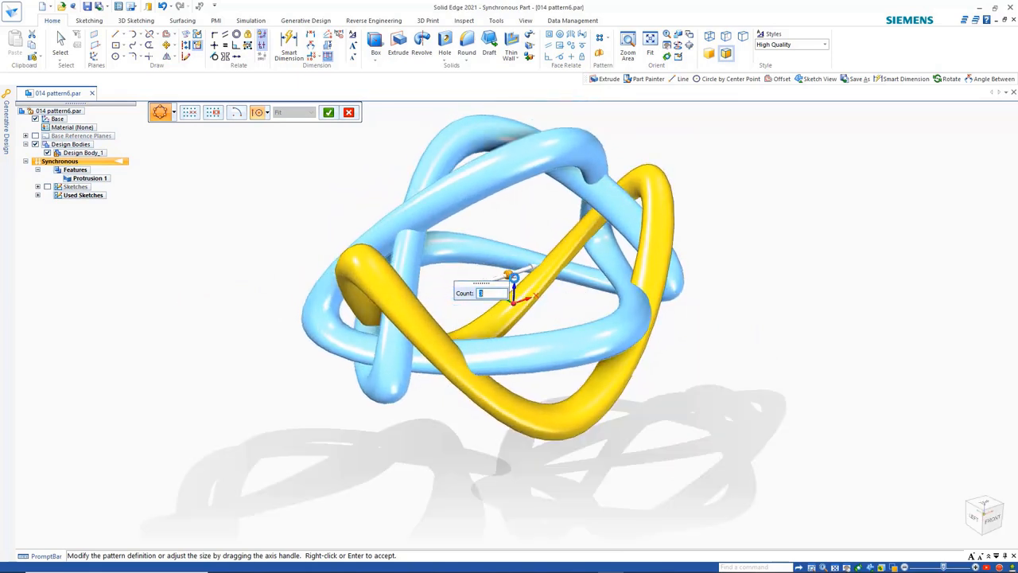
pyautogui.moveTo(517, 280); pyautogui.dragTo(567, 350)
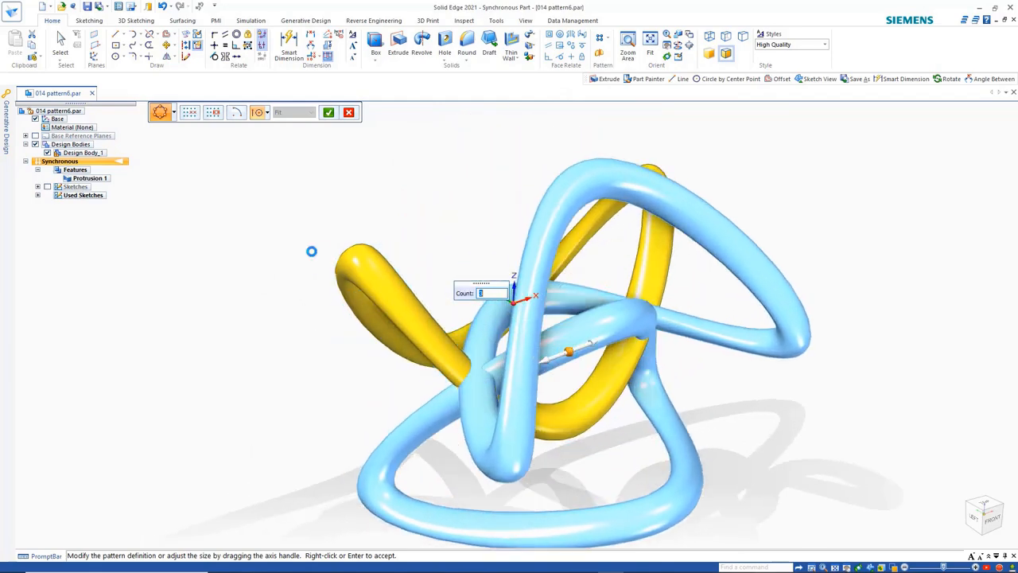
pyautogui.moveTo(297, 216); pyautogui.dragTo(403, 175, button='middle')
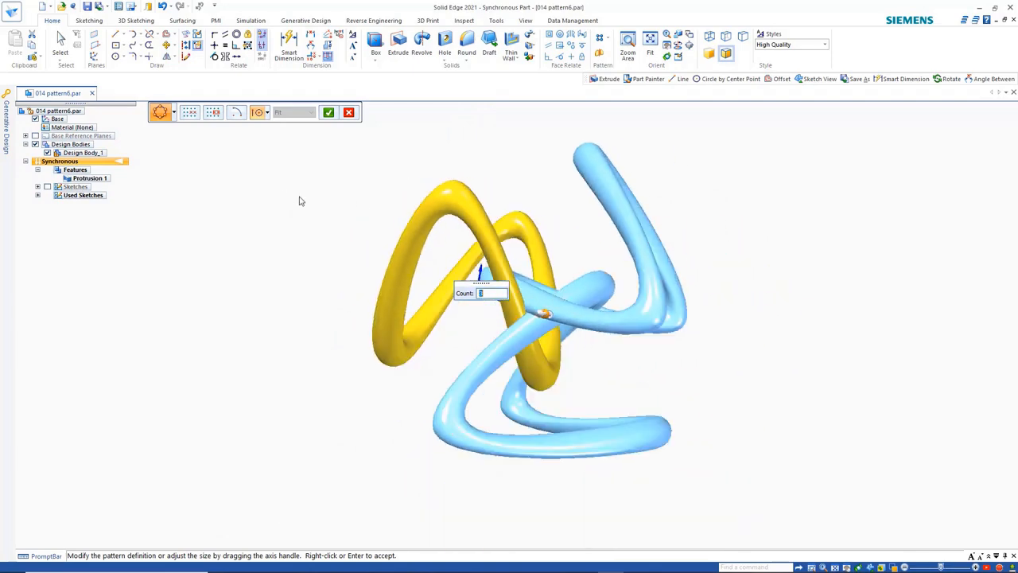
# Try a count of 5 for the circular pattern about the X-direction axis, and delete the pattern
pyautogui.moveTo(300, 200)
pyautogui.mouseDown(button='middle')
pyautogui.moveTo(302, 191)
pyautogui.moveTo(270, 175)
pyautogui.moveTo(308, 199)
pyautogui.mouseUp(button='middle')
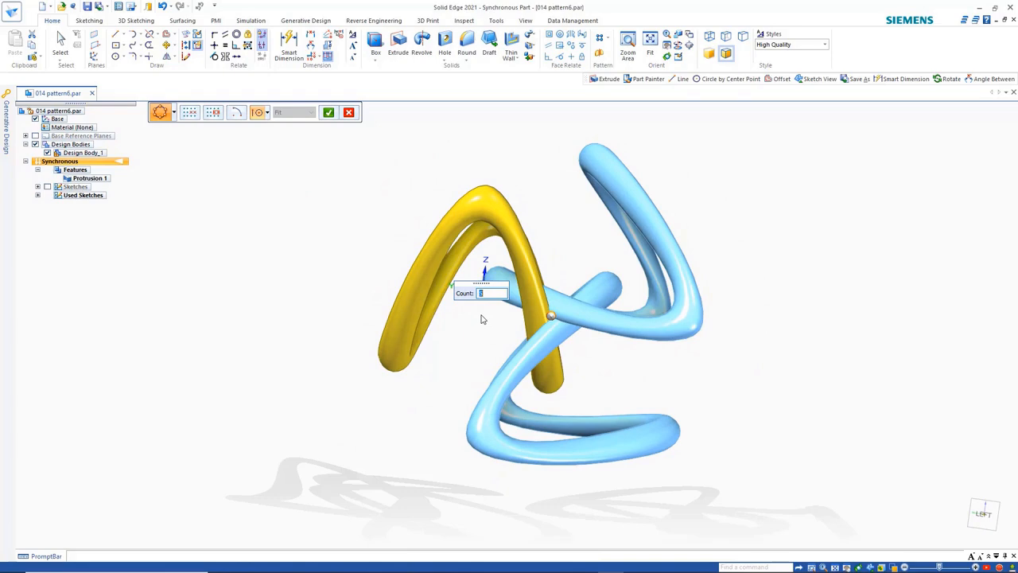
pyautogui.rightClick(481, 319)
pyautogui.moveTo(282, 348); pyautogui.dragTo(322, 354, button='middle')
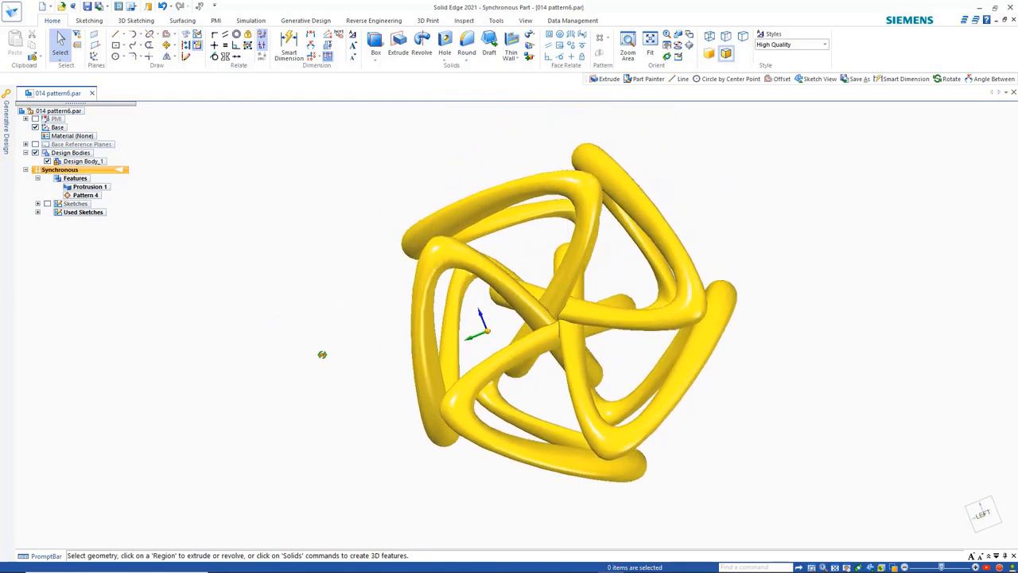
pyautogui.scroll(-2, 319, 353)
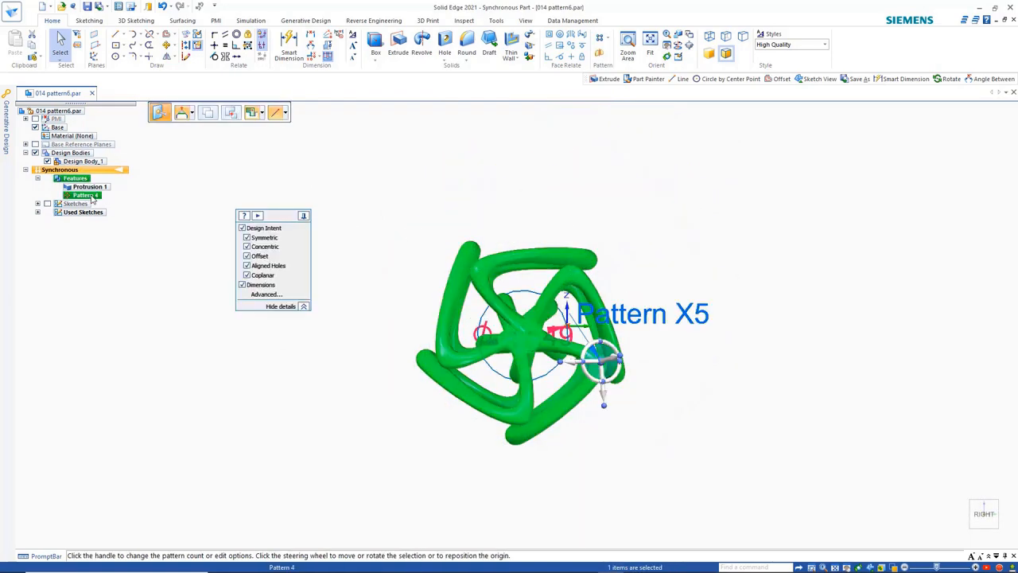
pyautogui.press('Delete')
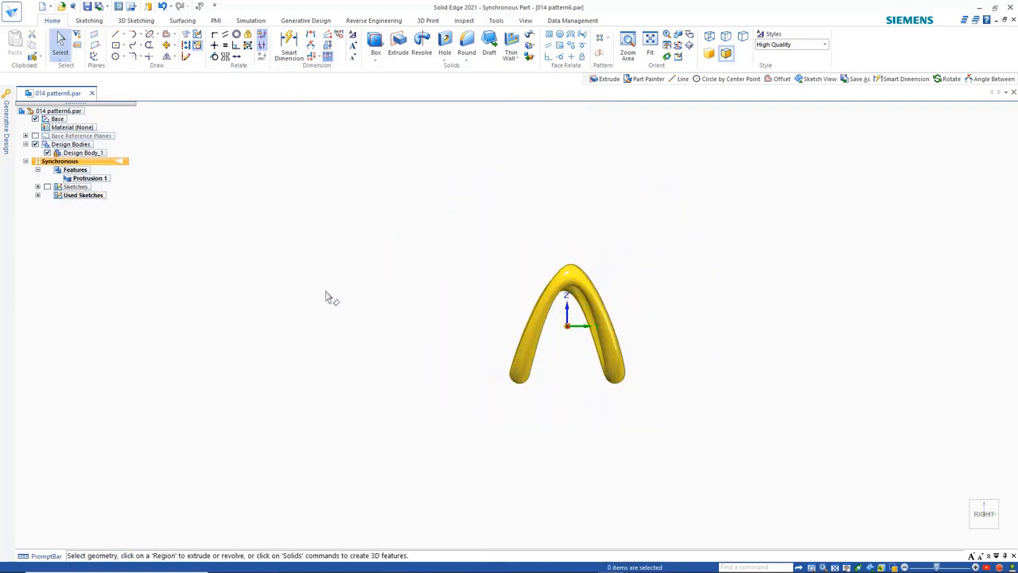
# Pattern the lofted ring circularly with a count of 3 about a Y-direction axis moved above the origin, about 71.6 mm in pattern diameter
pyautogui.scroll(2, 643, 422)
pyautogui.moveTo(572, 420); pyautogui.dragTo(572, 398, button='middle')
pyautogui.hotkey('ctrl', 'i')
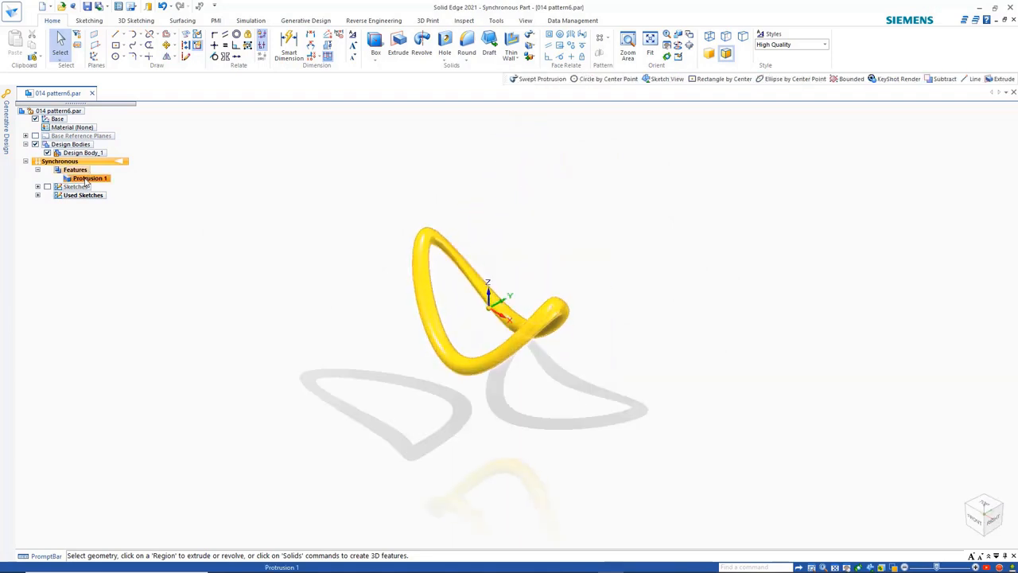
pyautogui.click(89, 179)
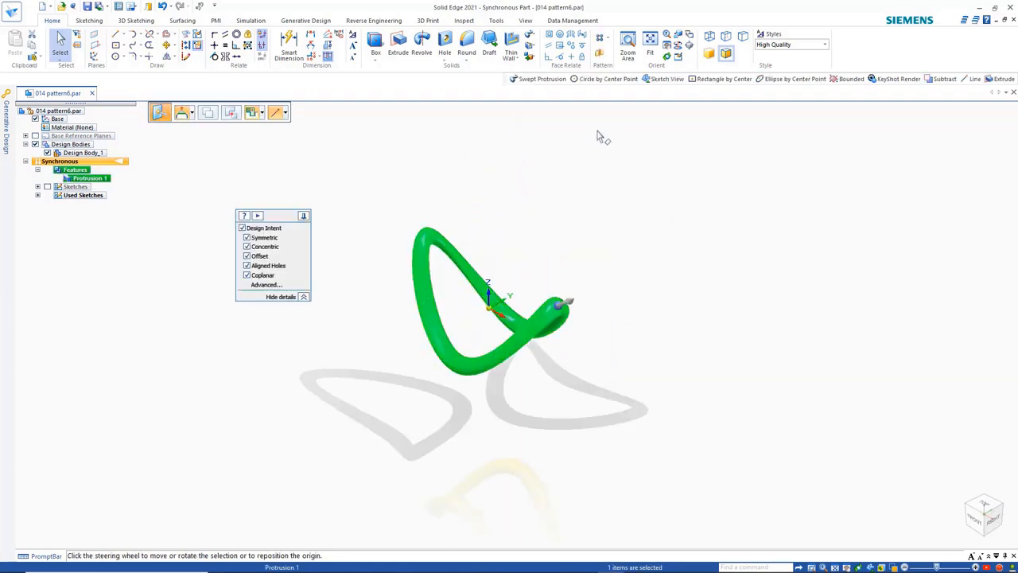
pyautogui.click(603, 38)
pyautogui.click(622, 62)
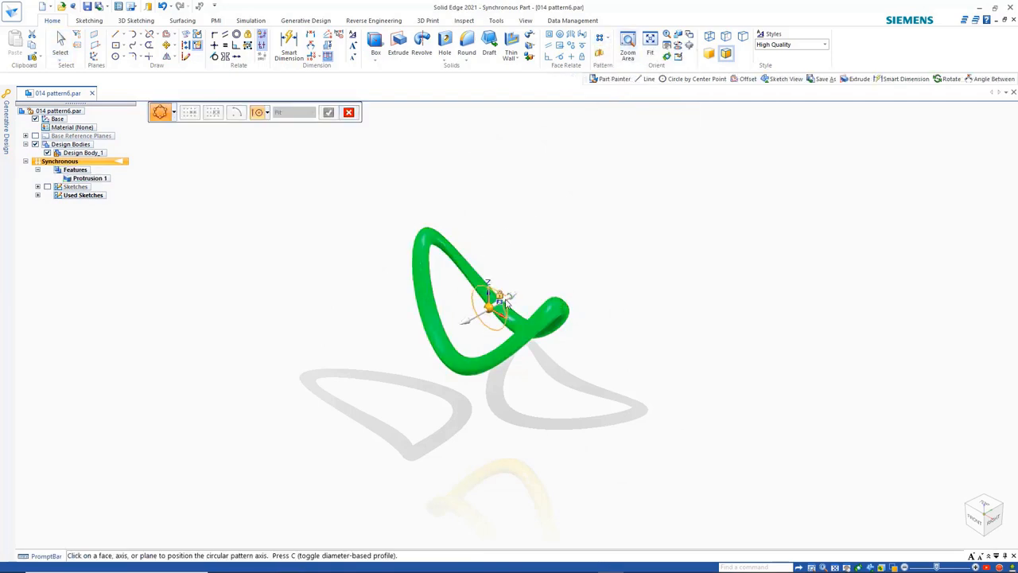
pyautogui.click(506, 302)
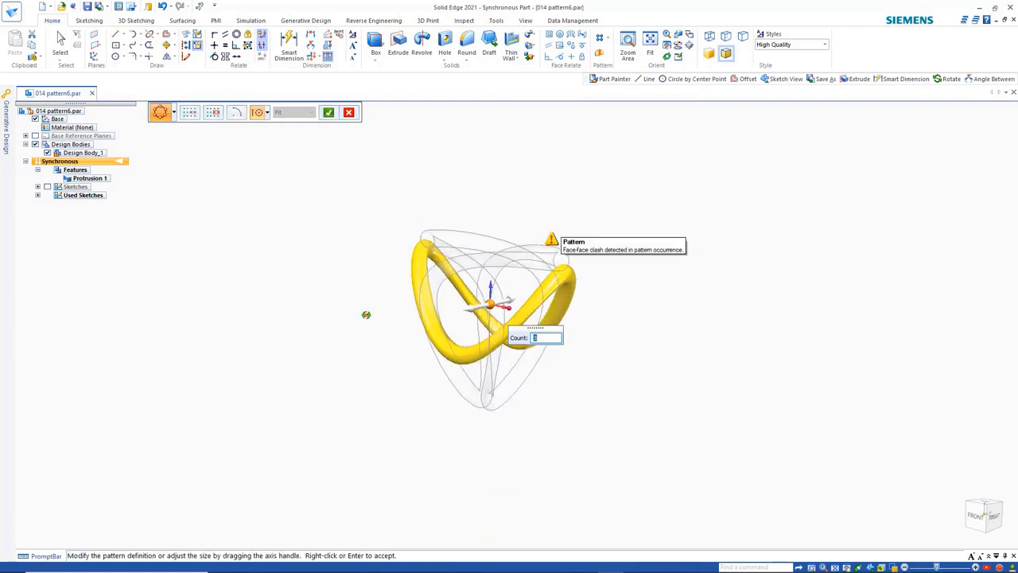
pyautogui.moveTo(366, 315); pyautogui.dragTo(400, 353, button='middle')
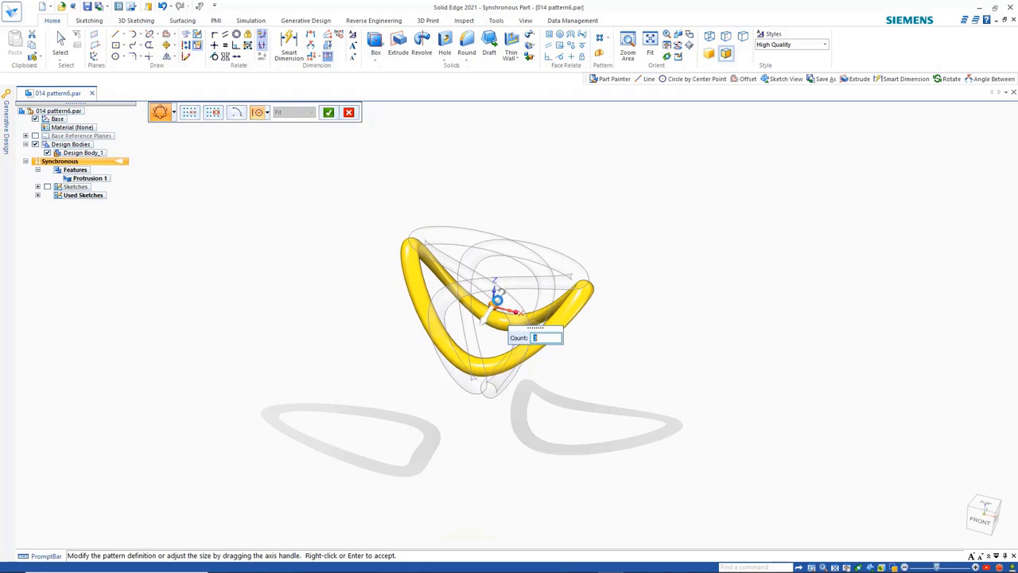
pyautogui.moveTo(496, 299); pyautogui.dragTo(548, 260)
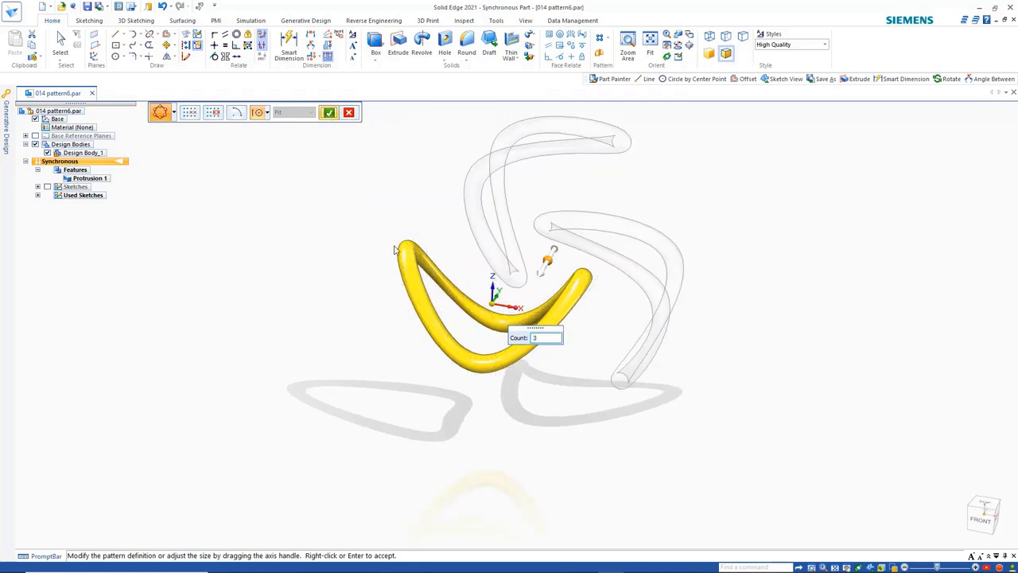
pyautogui.rightClick(941, 396)
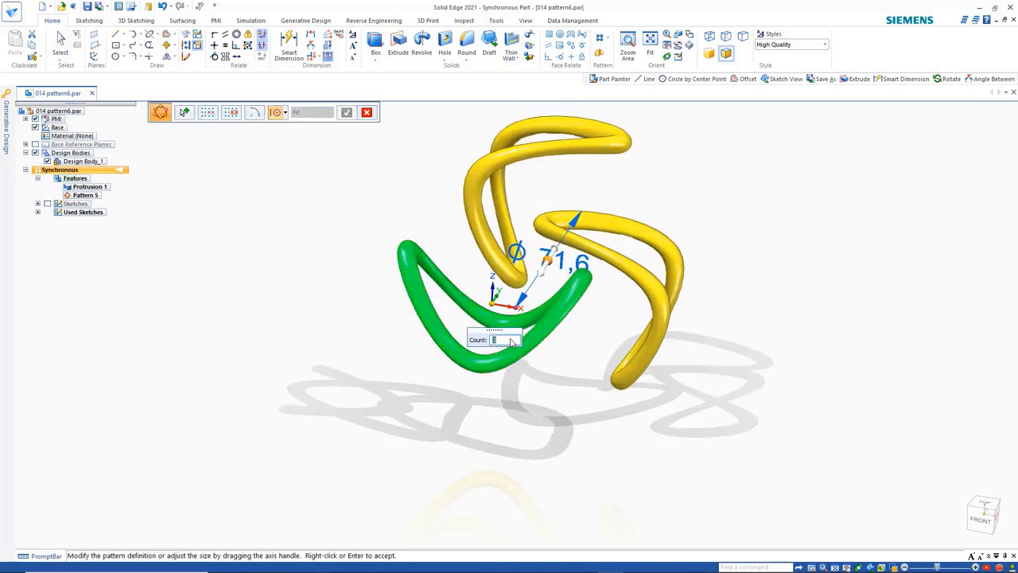
# Set the circular pattern's count to 7 and hide the PMI dimensions
pyautogui.press('Return')
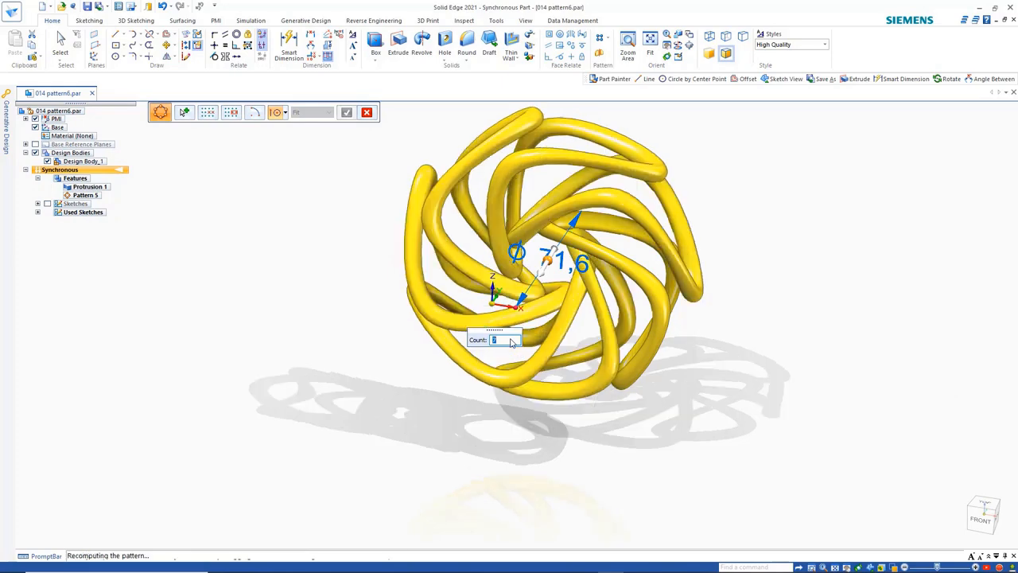
pyautogui.click(35, 118)
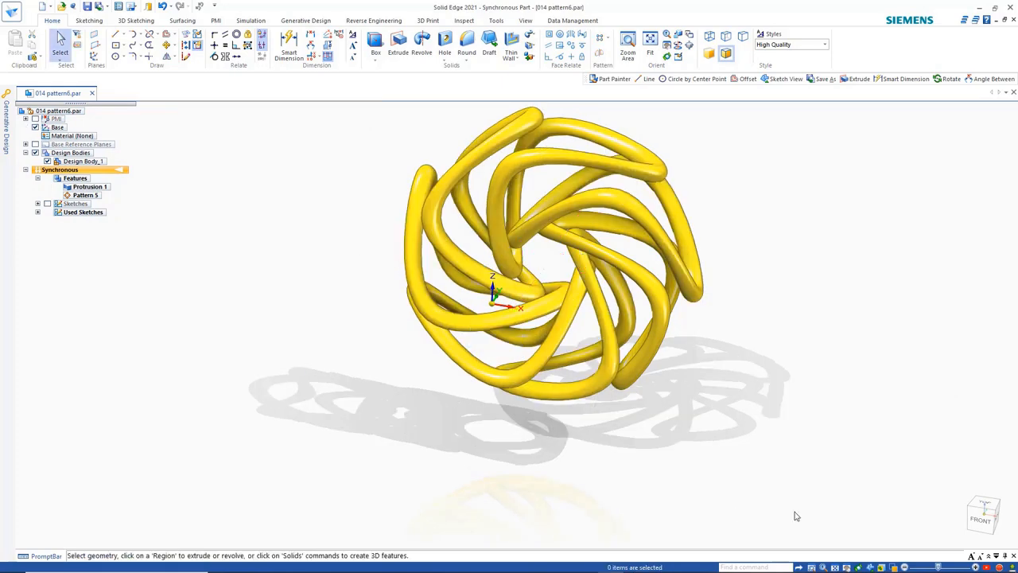
# Start Part Painter for colouring faces of the patterned rings and open its list of styles
pyautogui.click(979, 515)
pyautogui.moveTo(723, 443); pyautogui.dragTo(669, 421, button='middle')
pyautogui.scroll(2, 668, 421)
pyautogui.click(525, 21)
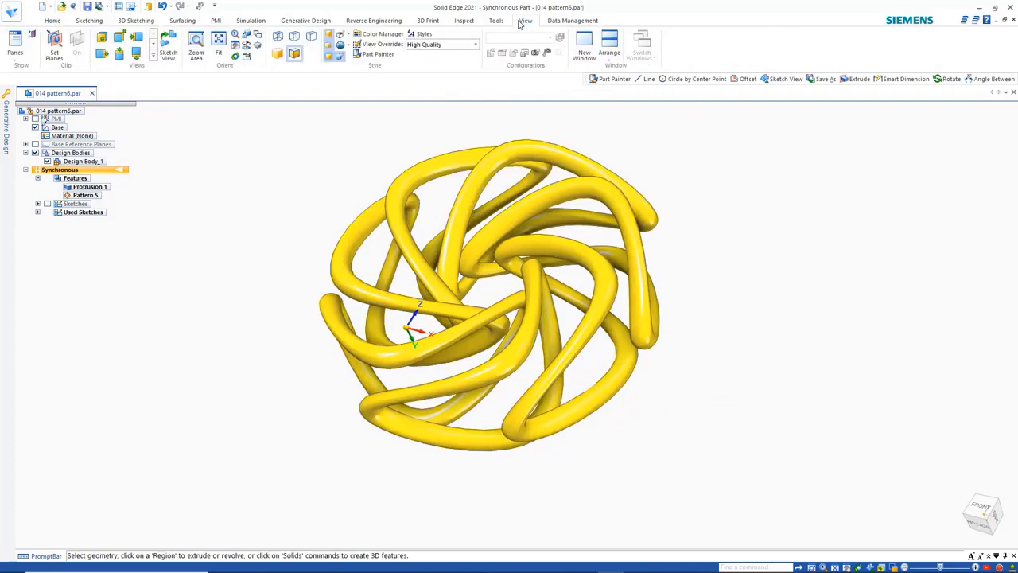
pyautogui.click(377, 53)
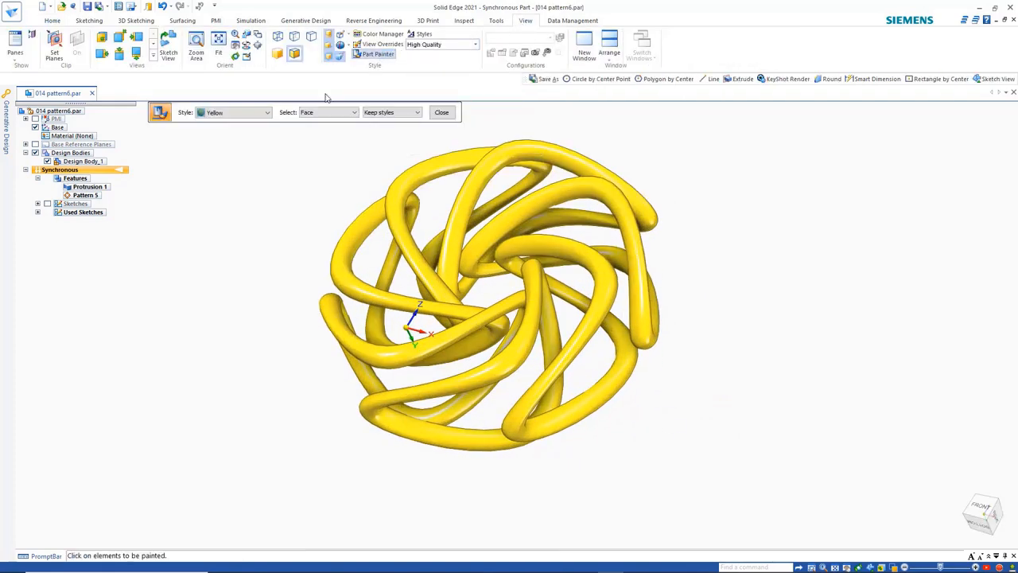
pyautogui.click(266, 113)
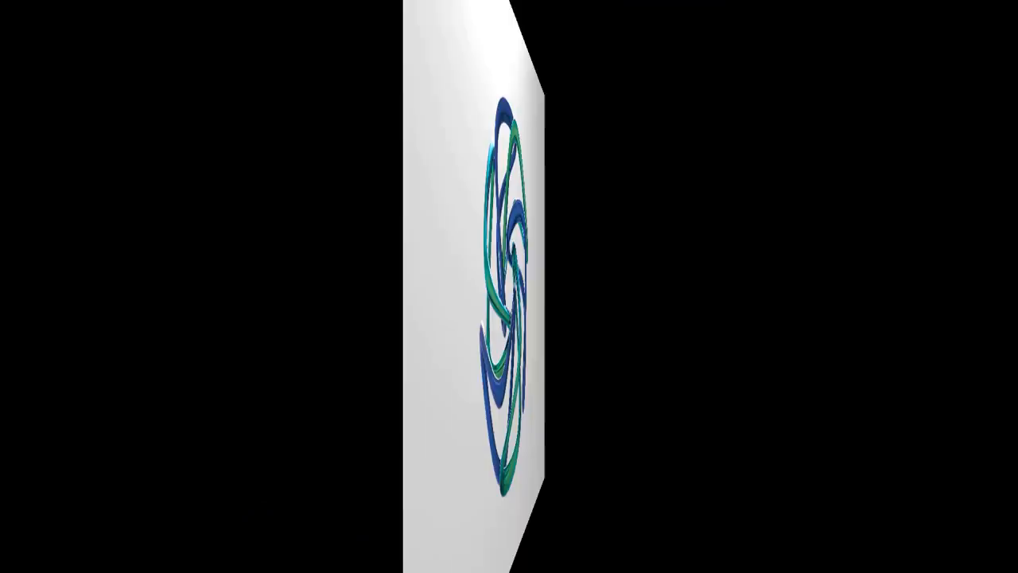